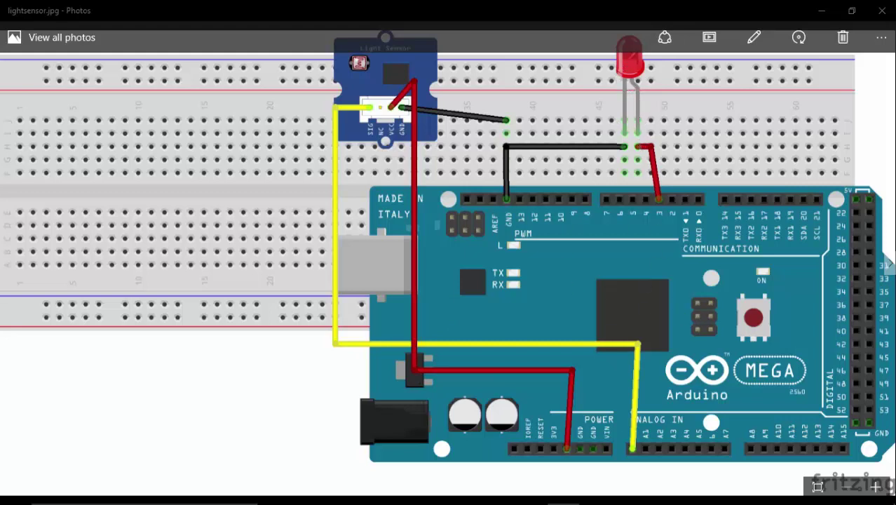
Step: View the lightsensorldr.jpg and lightsensor.jpg wiring diagrams, and minimize both photo windows
{"action": "mouse_move", "coordinate": [491, 501]}
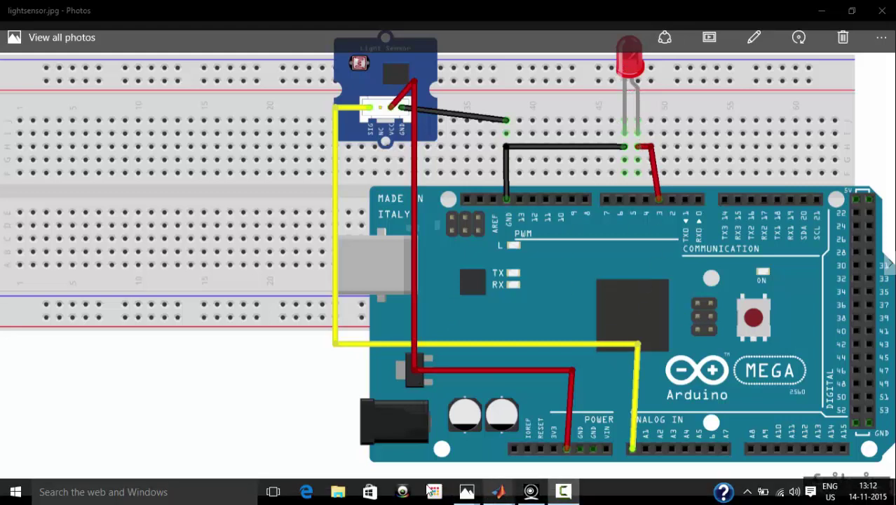
{"action": "mouse_move", "coordinate": [466, 492]}
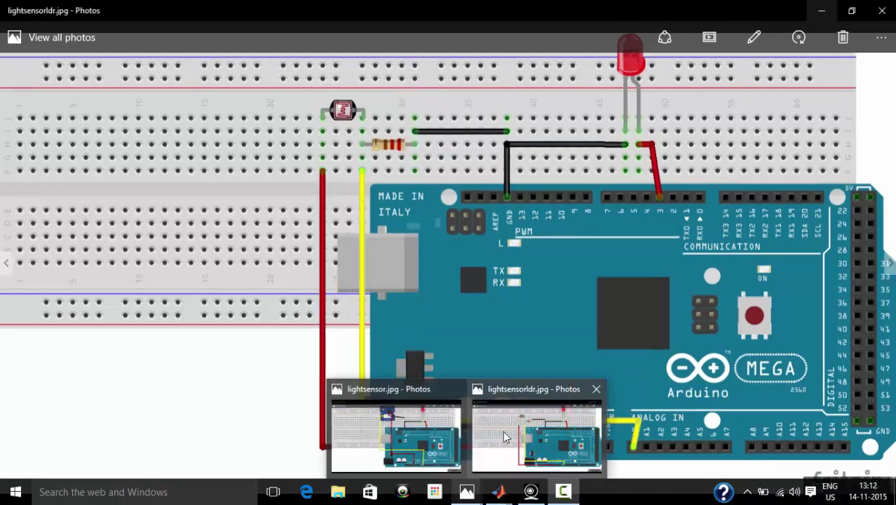
{"action": "left_click", "coordinate": [503, 430]}
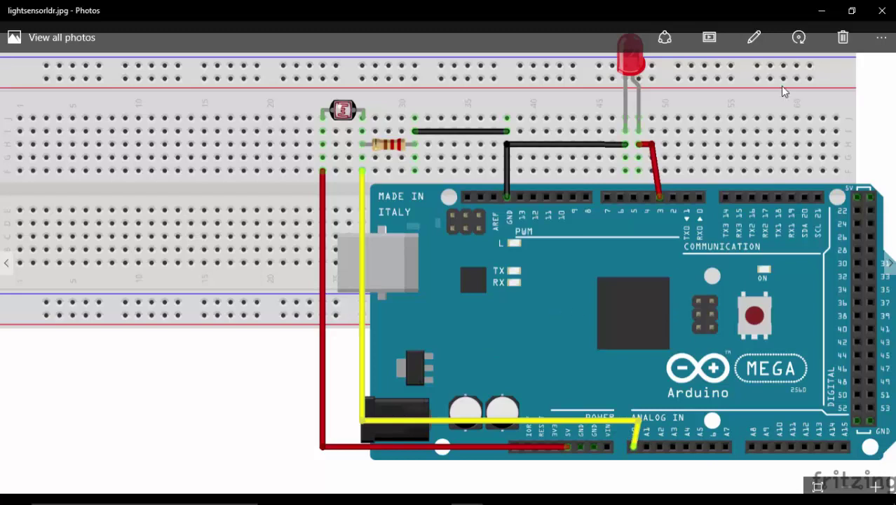
{"action": "left_click", "coordinate": [825, 11]}
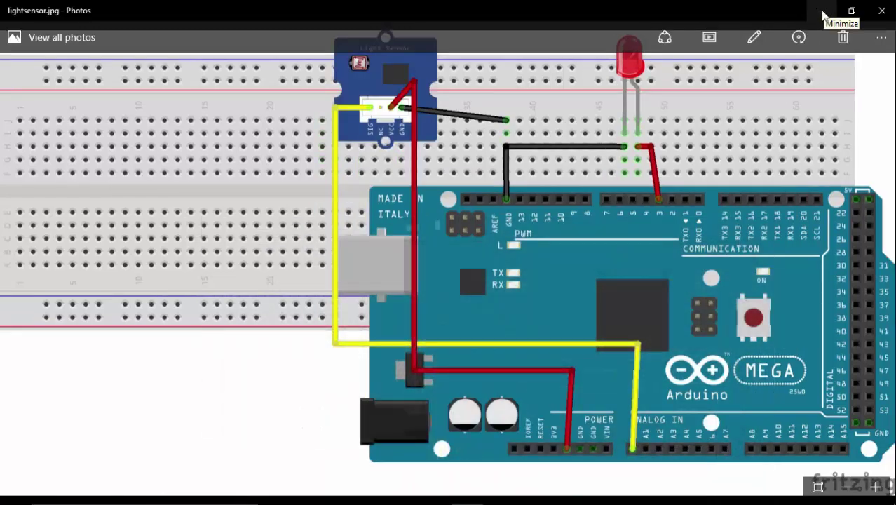
{"action": "left_click", "coordinate": [822, 14]}
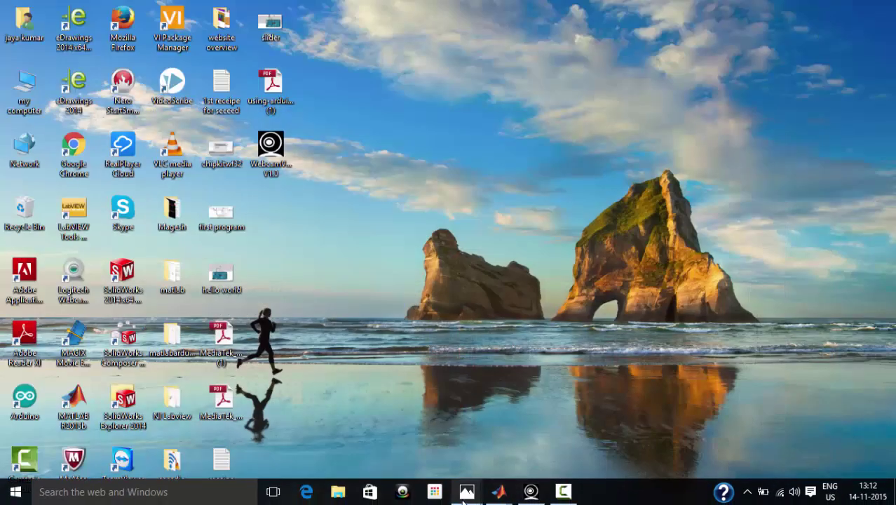
Step: Switch to MATLAB and open the Simulink Library Browser, and check the live view of the Arduino board in WebcamViewer
{"action": "mouse_move", "coordinate": [499, 492]}
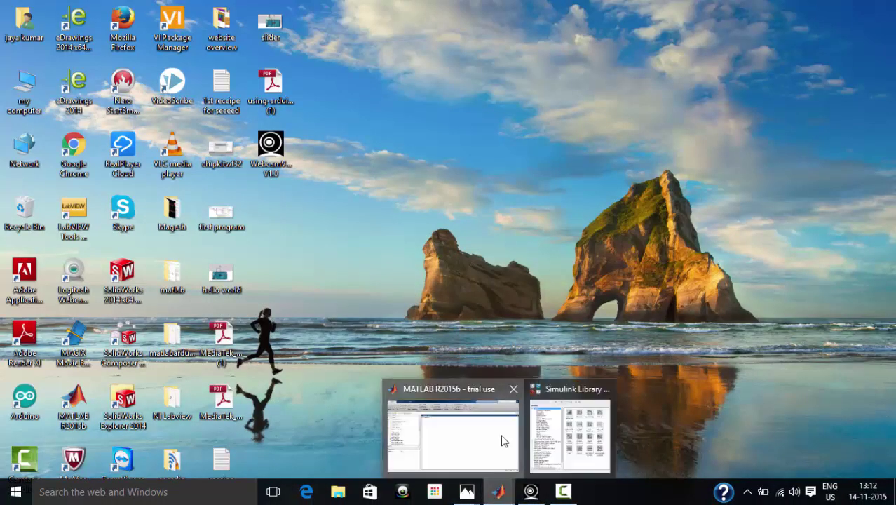
{"action": "left_click", "coordinate": [503, 456]}
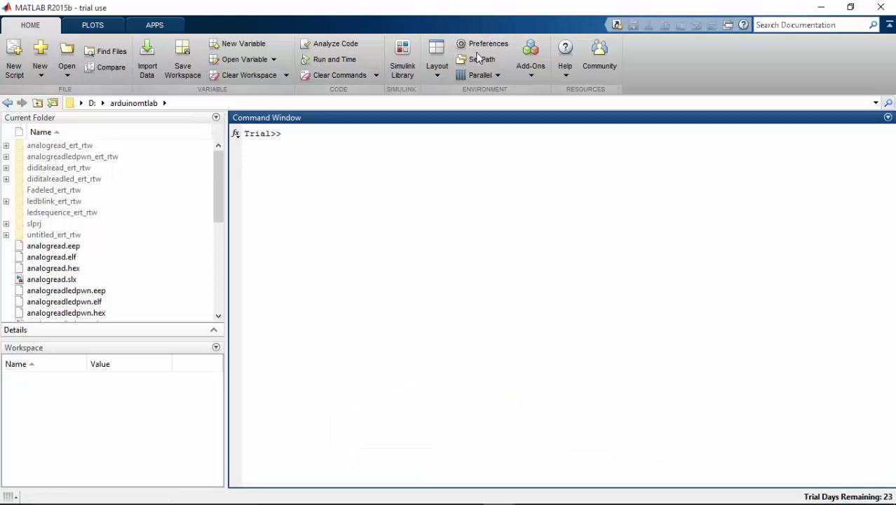
{"action": "left_click", "coordinate": [412, 66]}
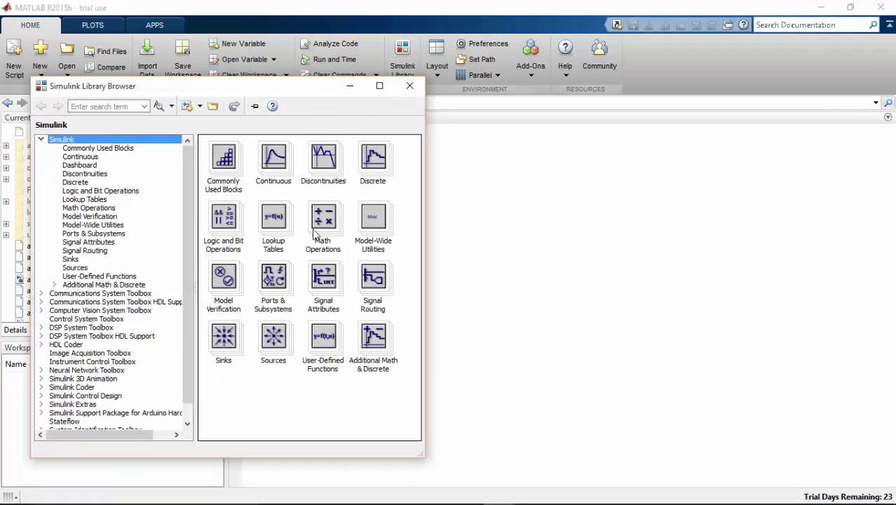
{"action": "left_click", "coordinate": [531, 491]}
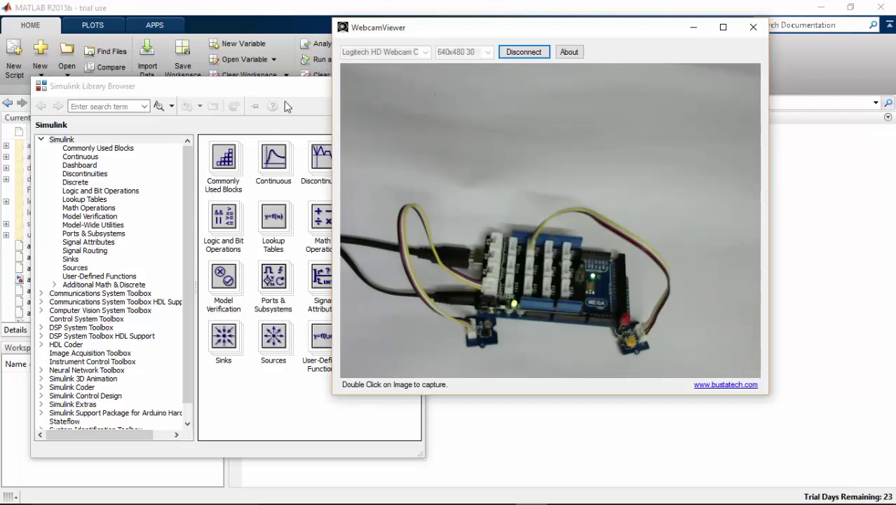
{"action": "left_click", "coordinate": [693, 26]}
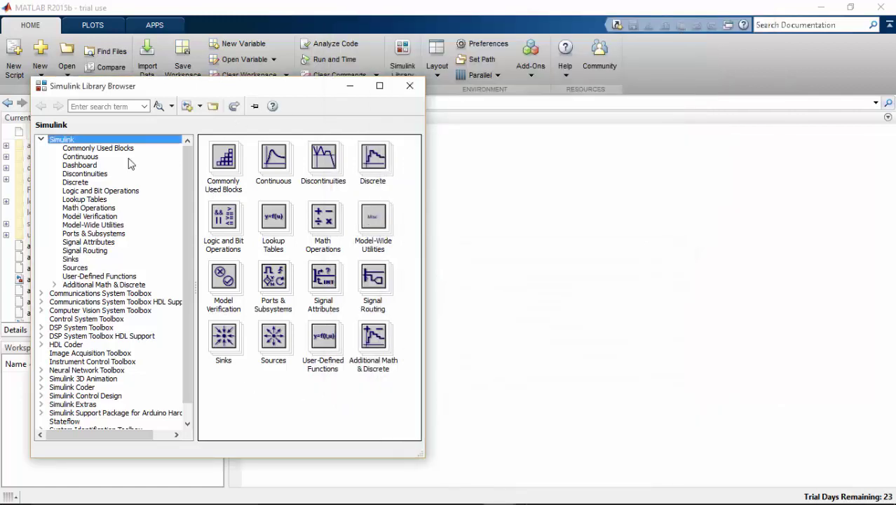
Step: Create a blank Simulink model and save it as ldr in the arduinomtlab folder
{"action": "left_click", "coordinate": [195, 110]}
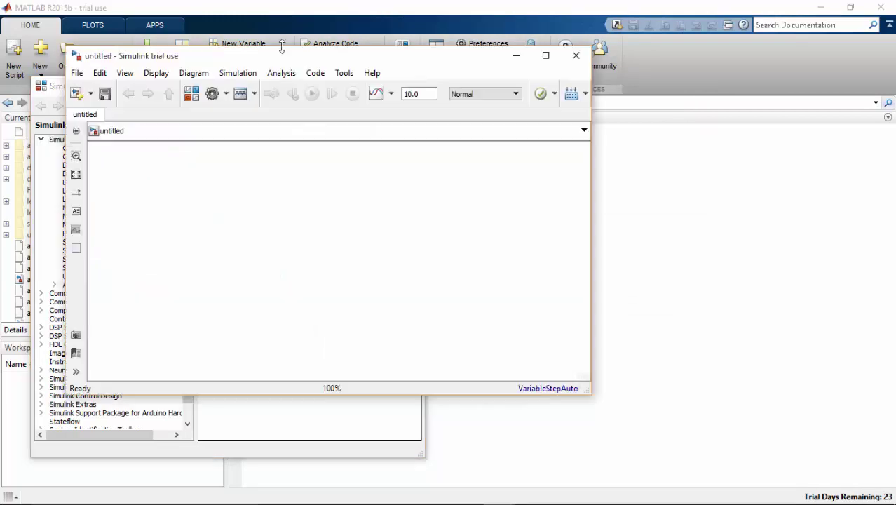
{"action": "left_click_drag", "start_coordinate": [298, 62], "coordinate": [437, 80]}
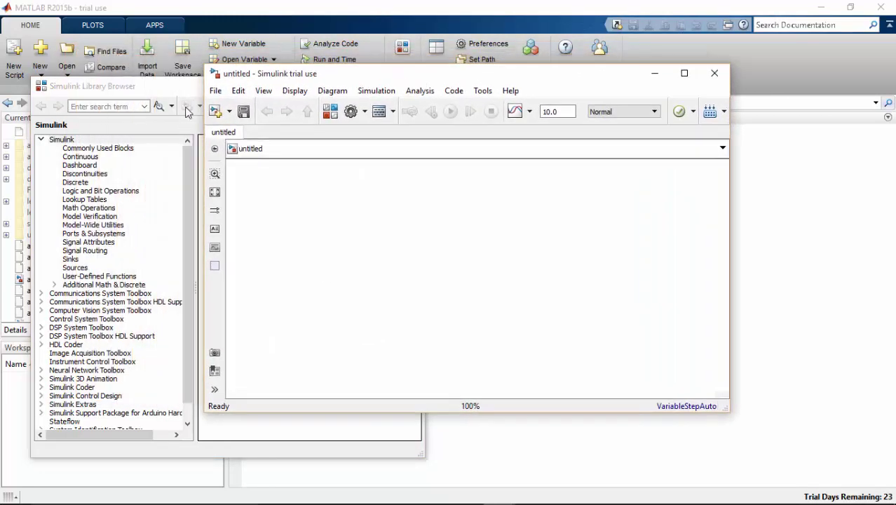
{"action": "key", "text": "ctrl+s"}
{"action": "type", "text": "ldr"}
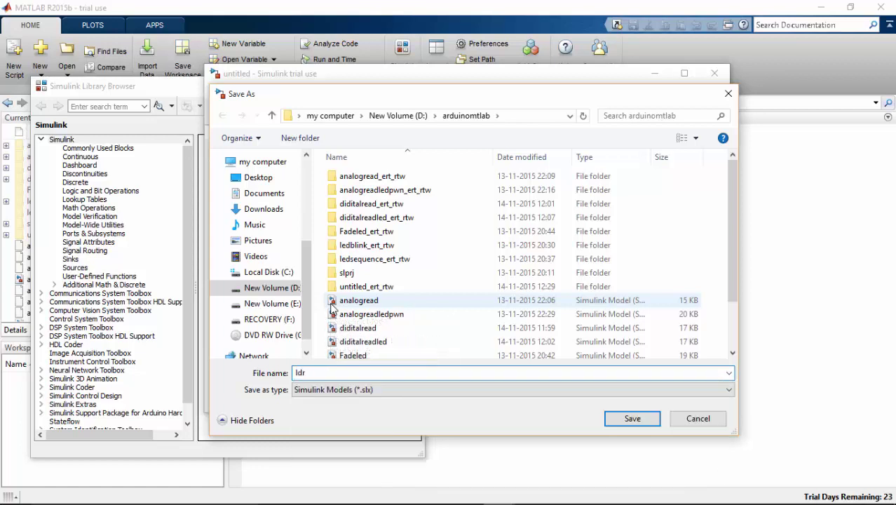
{"action": "left_click", "coordinate": [616, 418]}
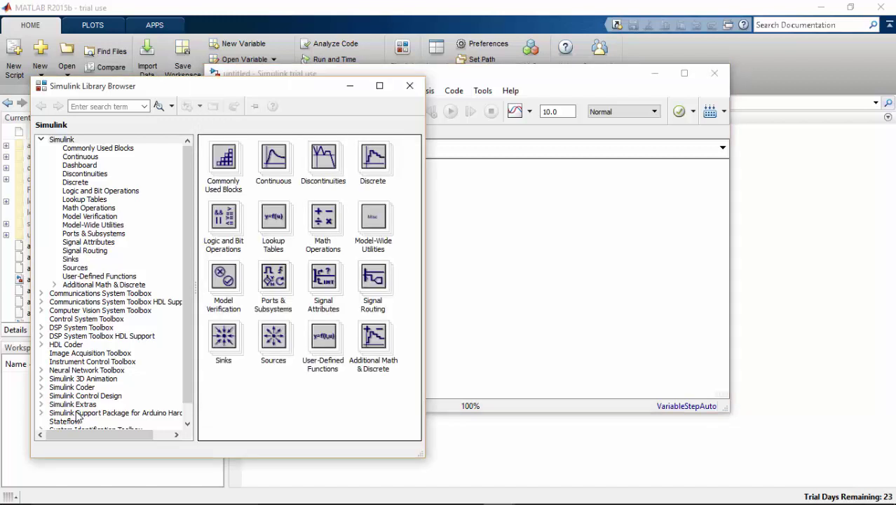
Step: Add an Analog Input block from the Common library of the Simulink Support Package for Arduino Hardware to the ldr model
{"action": "left_click", "coordinate": [115, 413]}
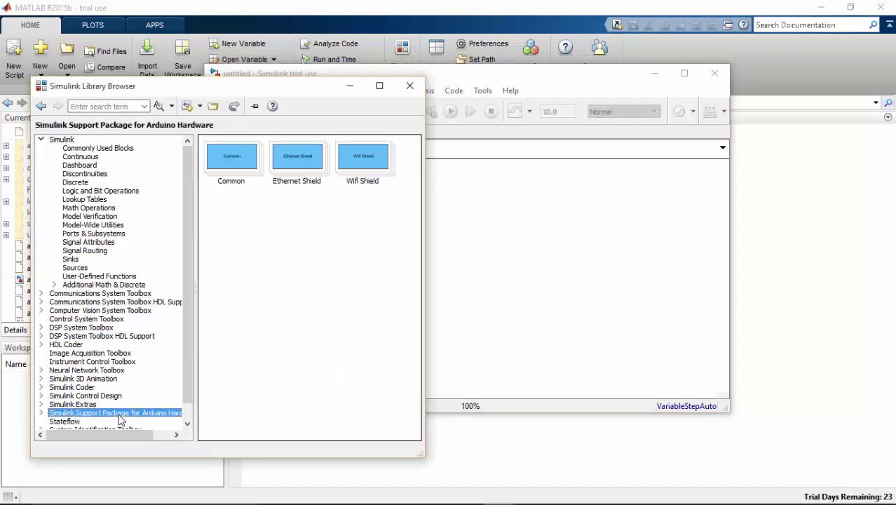
{"action": "left_click", "coordinate": [235, 162]}
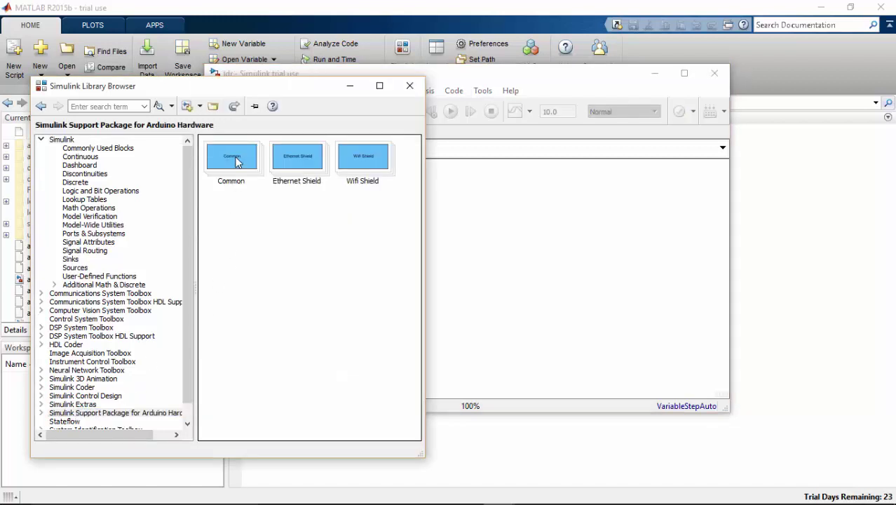
{"action": "double_click", "coordinate": [239, 161]}
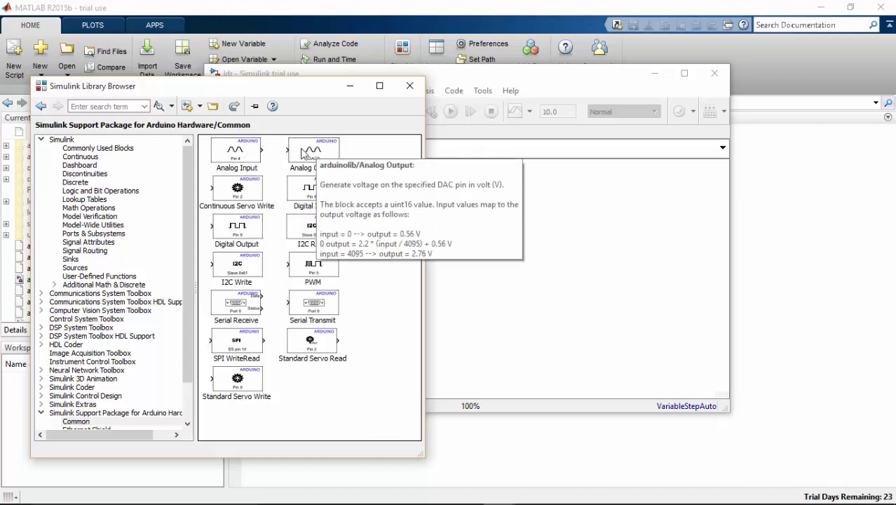
{"action": "left_click_drag", "start_coordinate": [241, 150], "coordinate": [456, 212]}
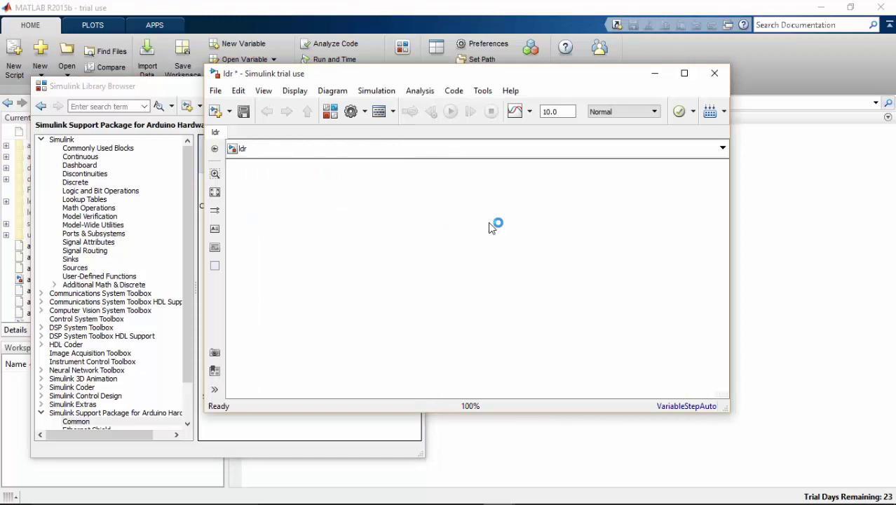
{"action": "left_click_drag", "start_coordinate": [493, 226], "coordinate": [375, 232]}
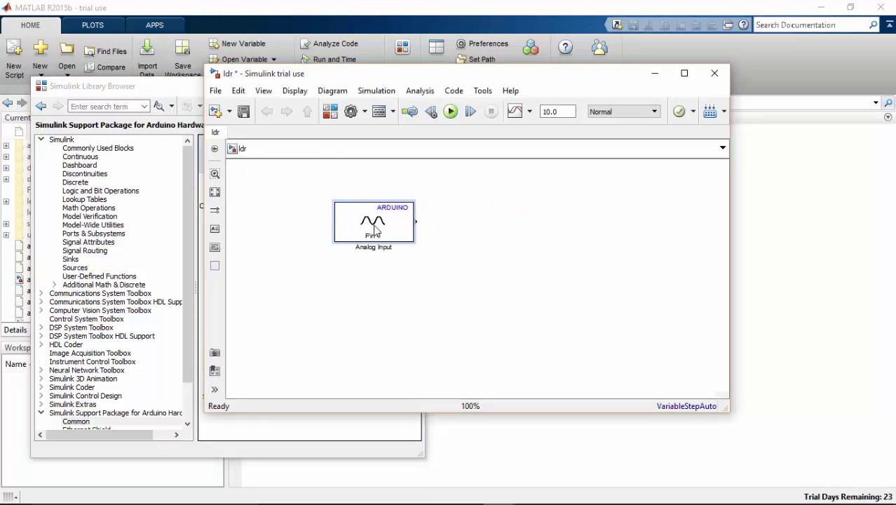
Step: Add a Scope block from the Sinks library and connect the Analog Input block's output to it
{"action": "left_click", "coordinate": [71, 260]}
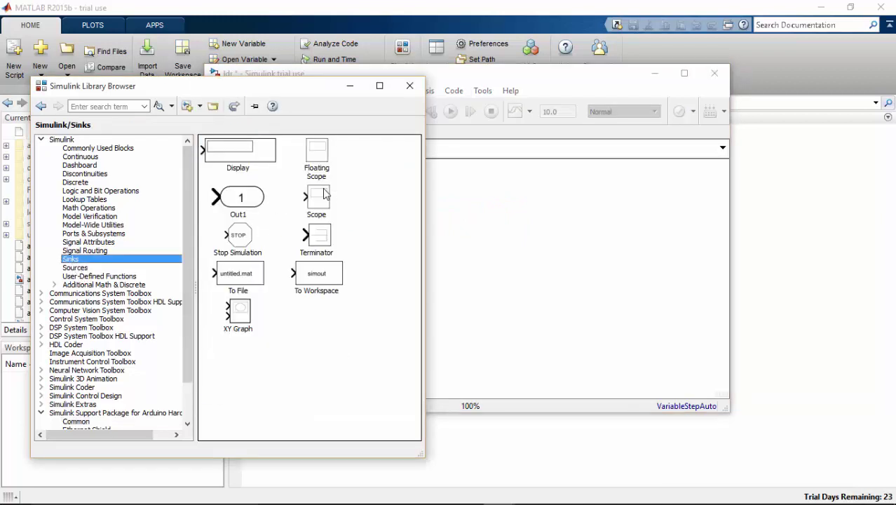
{"action": "left_click_drag", "start_coordinate": [322, 195], "coordinate": [515, 228]}
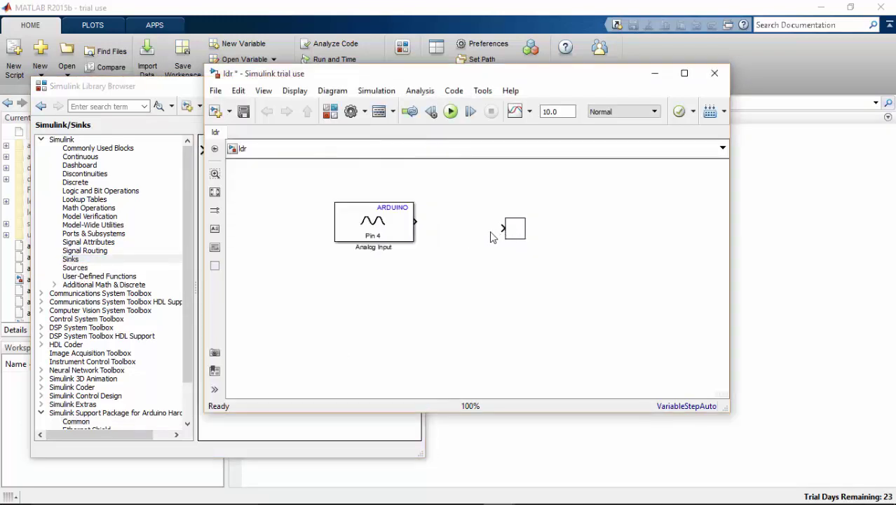
{"action": "left_click_drag", "start_coordinate": [418, 226], "coordinate": [503, 231]}
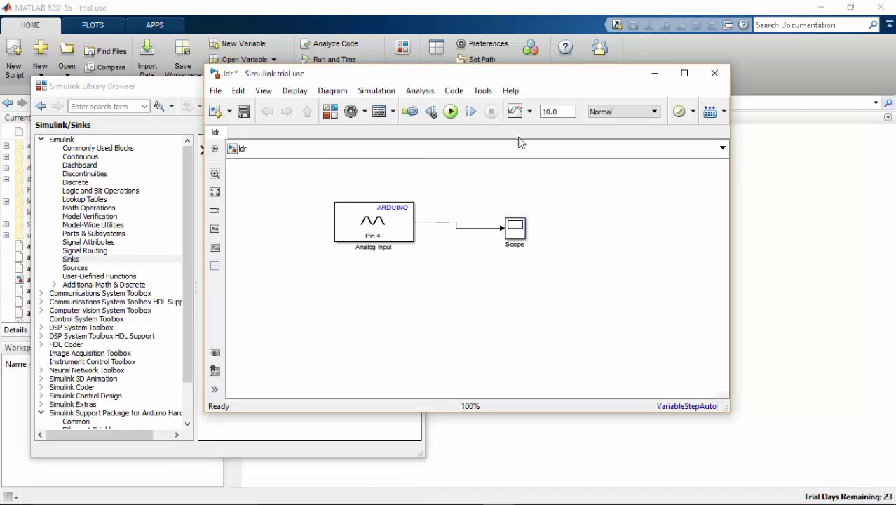
Step: Enable the hardware specification for the model and set the hardware board to Arduino Mega 2560
{"action": "left_click", "coordinate": [483, 93]}
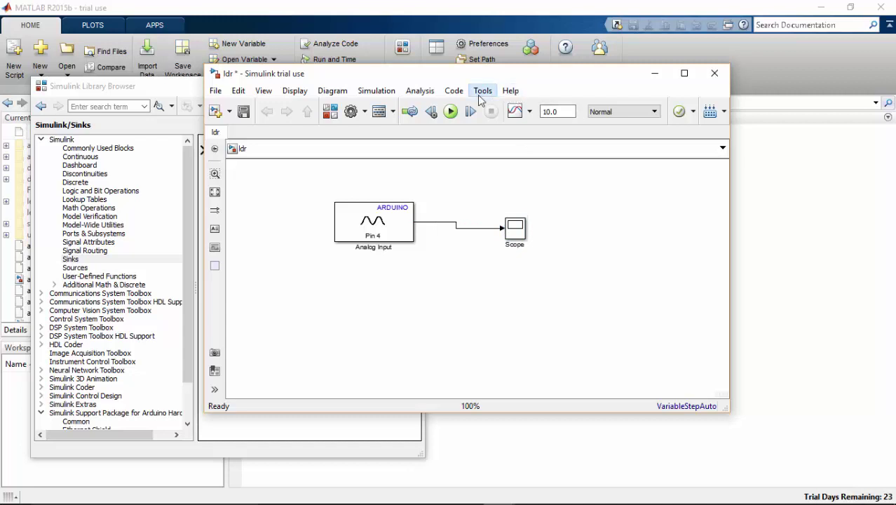
{"action": "mouse_move", "coordinate": [536, 162]}
{"action": "left_click", "coordinate": [652, 166]}
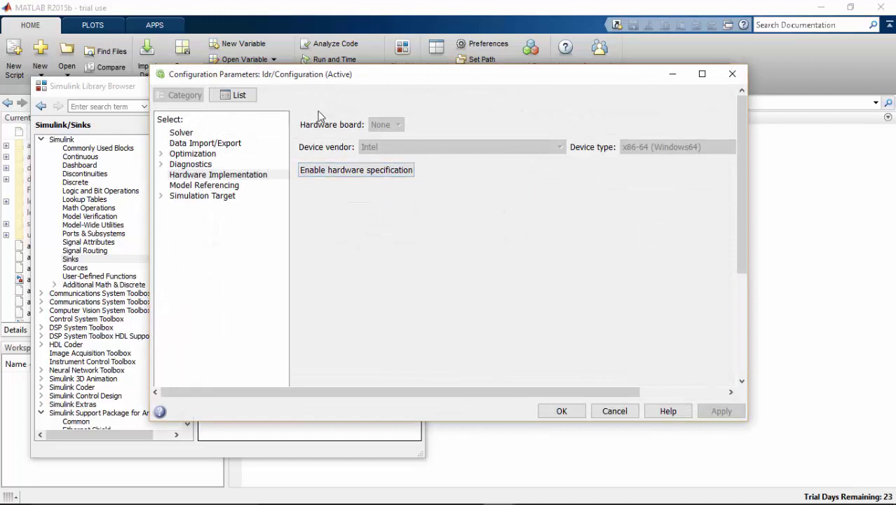
{"action": "left_click", "coordinate": [355, 171]}
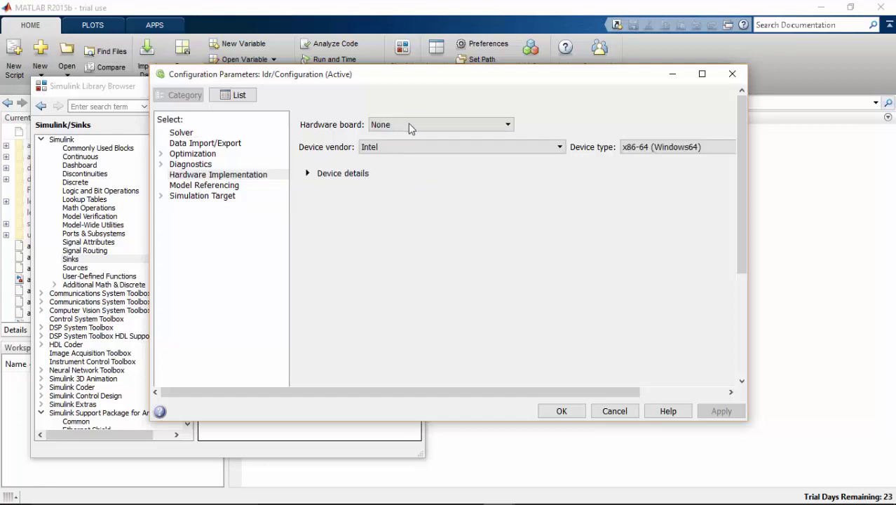
{"action": "left_click", "coordinate": [410, 124]}
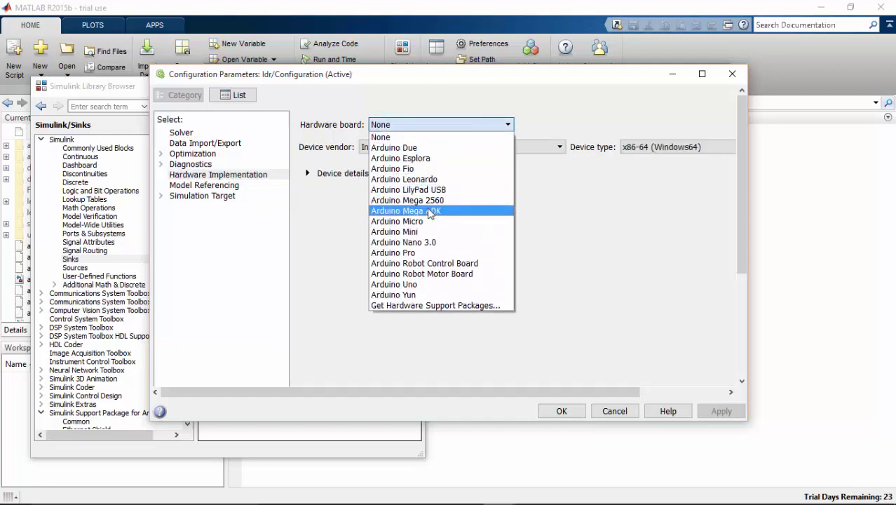
{"action": "left_click", "coordinate": [430, 211]}
{"action": "left_click", "coordinate": [436, 131]}
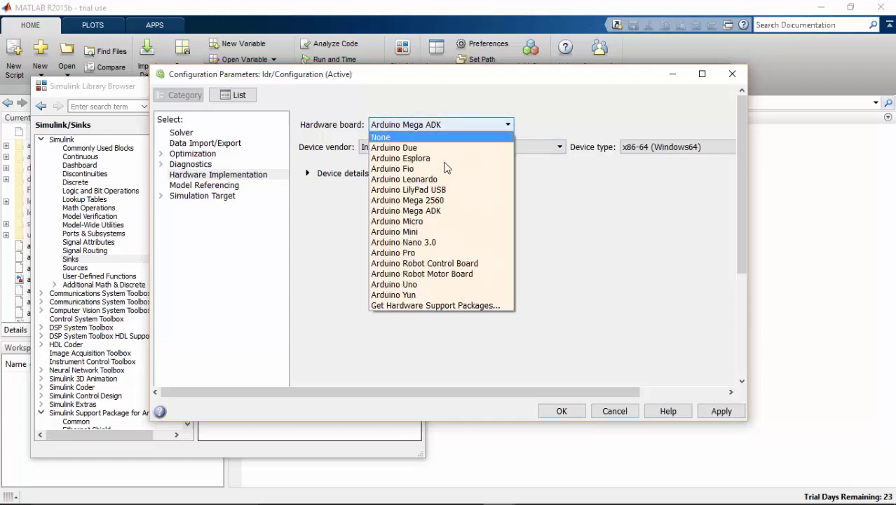
{"action": "left_click", "coordinate": [451, 203]}
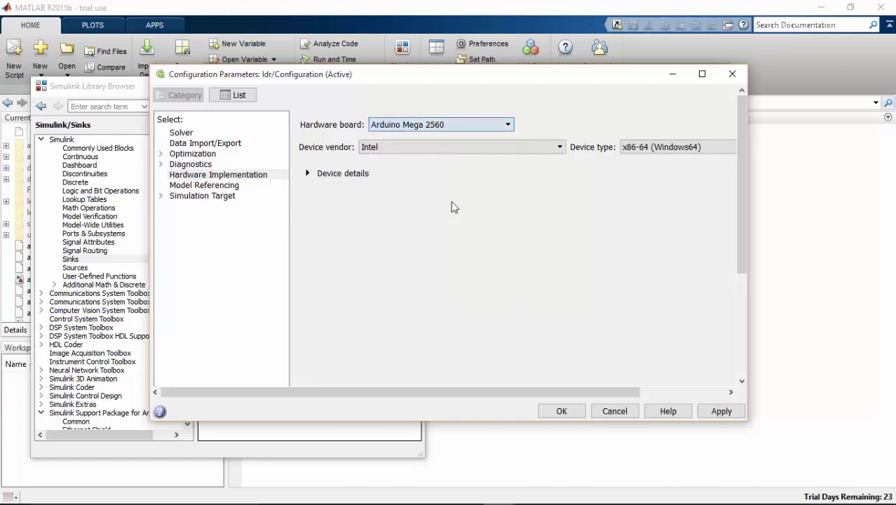
{"action": "left_click", "coordinate": [550, 415]}
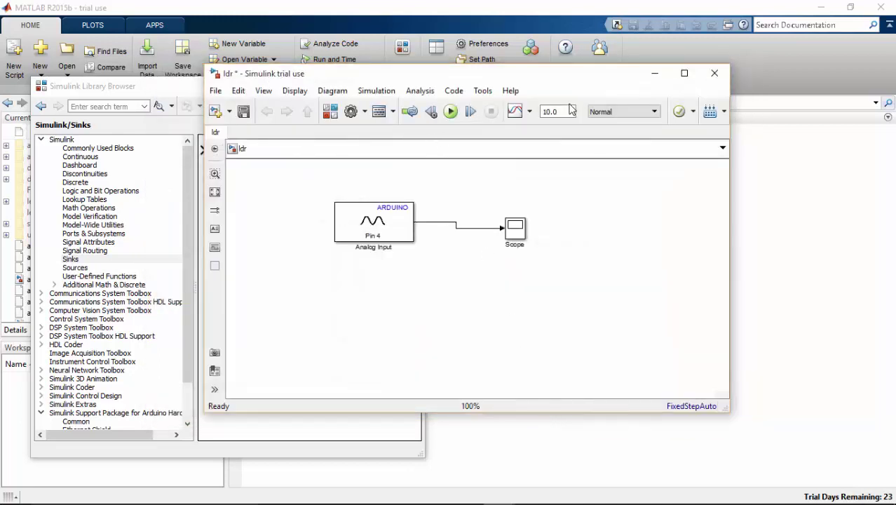
Step: Set the simulation stop time to inf and the simulation mode to External
{"action": "left_click", "coordinate": [572, 110]}
{"action": "key", "text": "BackSpace"}
{"action": "left_click", "coordinate": [626, 112]}
{"action": "left_click", "coordinate": [637, 147]}
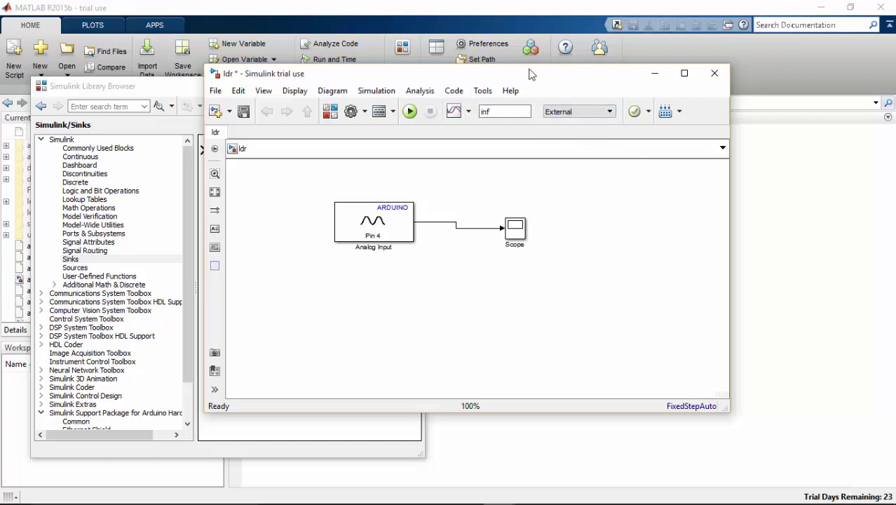
Step: Arrange the ldr model window beside the WebcamViewer live view and run the model on the Arduino hardware
{"action": "left_click_drag", "start_coordinate": [531, 82], "coordinate": [330, 86]}
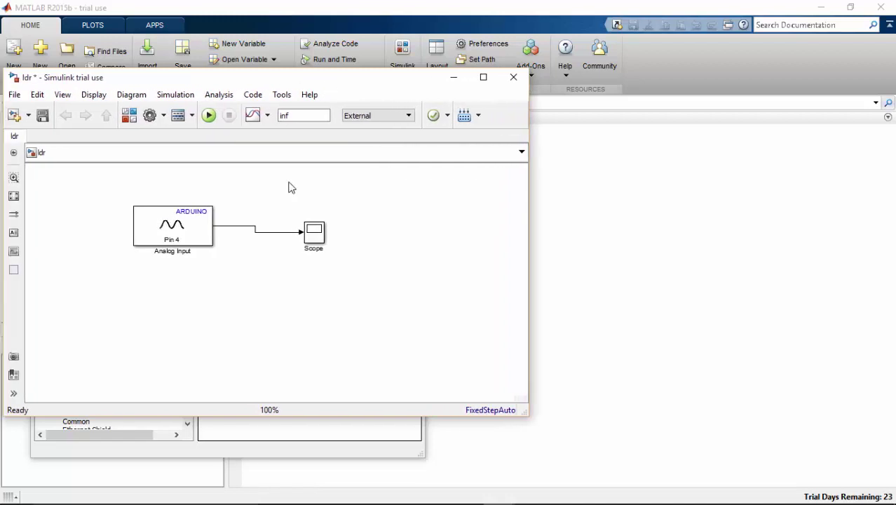
{"action": "left_click", "coordinate": [531, 492]}
{"action": "left_click_drag", "start_coordinate": [532, 39], "coordinate": [684, 69]}
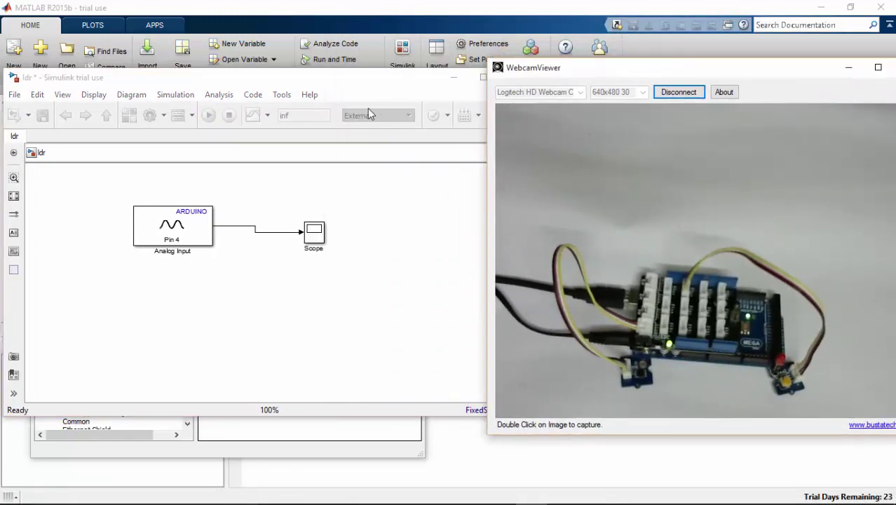
{"action": "left_click", "coordinate": [243, 87]}
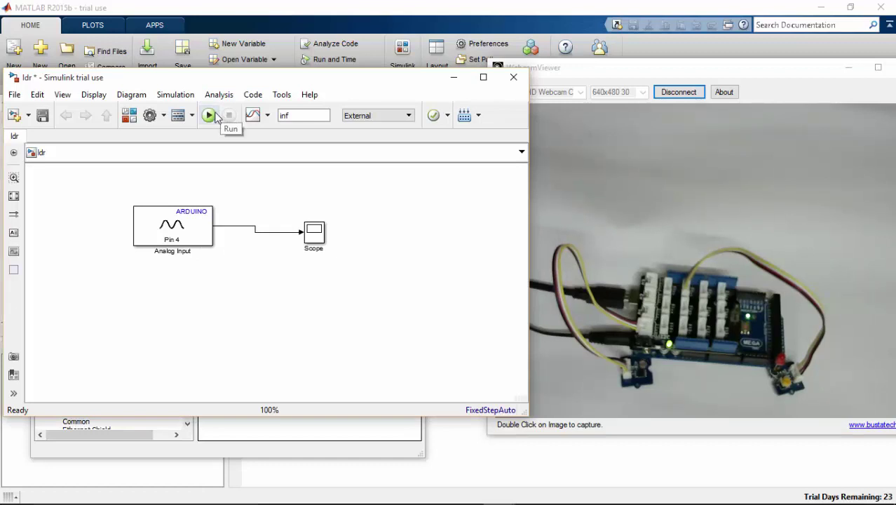
{"action": "left_click", "coordinate": [209, 115]}
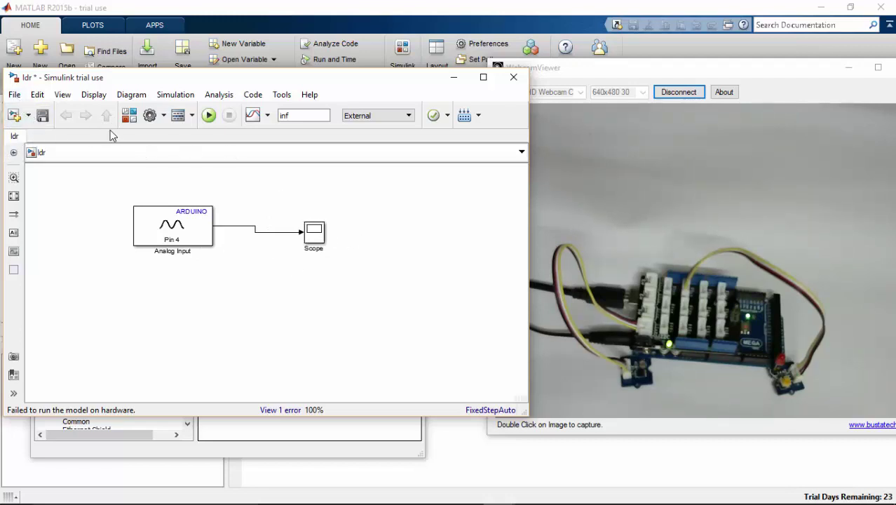
Step: Add a Display block from the Sinks library below the Scope and branch the Analog Input signal to it
{"action": "left_click", "coordinate": [129, 115]}
{"action": "left_click_drag", "start_coordinate": [237, 164], "coordinate": [355, 284]}
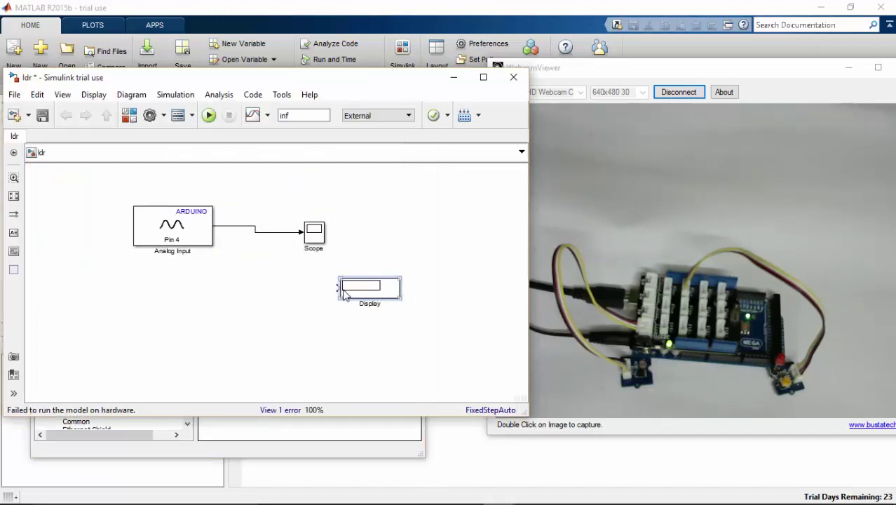
{"action": "mouse_move", "coordinate": [337, 287]}
{"action": "left_mouse_down"}
{"action": "mouse_move", "coordinate": [281, 258]}
{"action": "mouse_move", "coordinate": [272, 230]}
{"action": "left_mouse_up"}
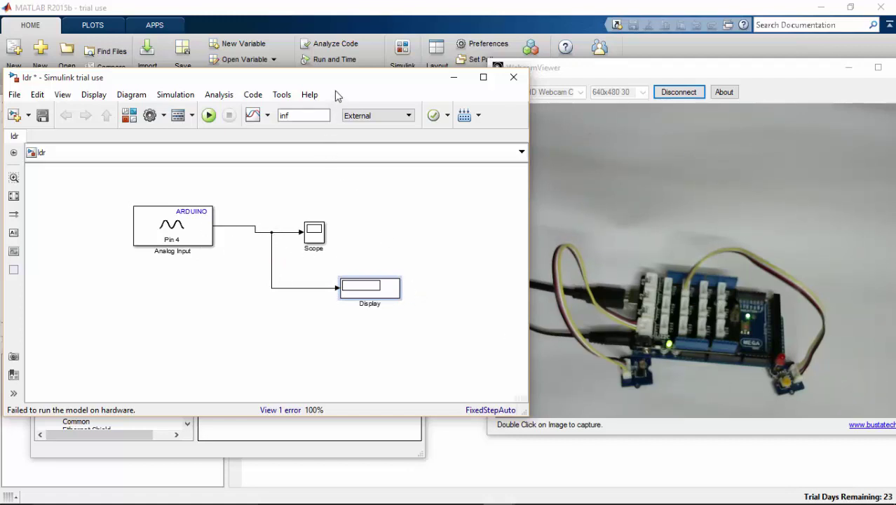
{"action": "left_click", "coordinate": [288, 438]}
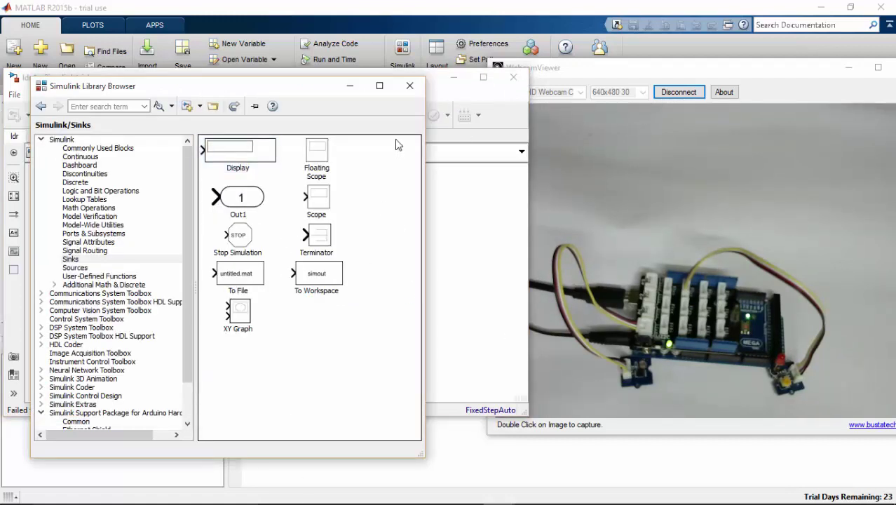
{"action": "left_click", "coordinate": [410, 85]}
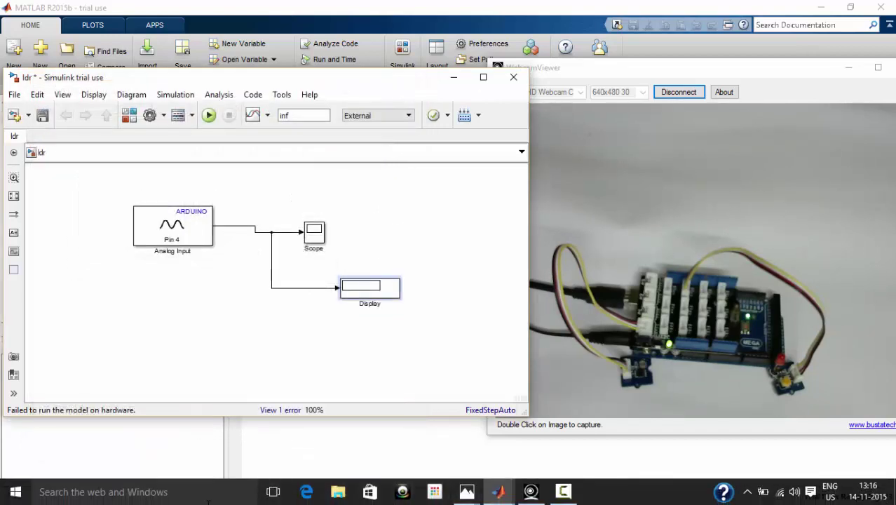
Step: Switch to the Arduino IDE to check the selected board and serial port, and close it
{"action": "left_click", "coordinate": [208, 500]}
{"action": "type", "text": "ard"}
{"action": "key", "text": "Return"}
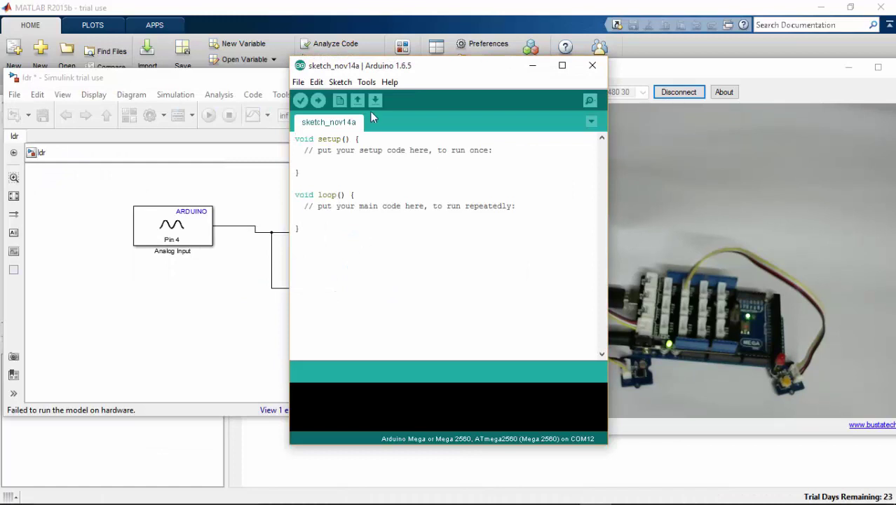
{"action": "left_click", "coordinate": [366, 82]}
{"action": "mouse_move", "coordinate": [461, 196]}
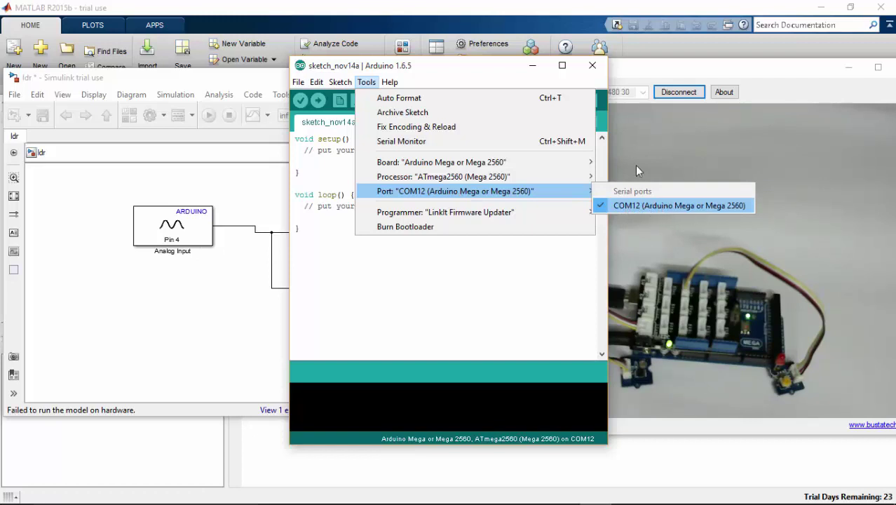
{"action": "left_click", "coordinate": [592, 65]}
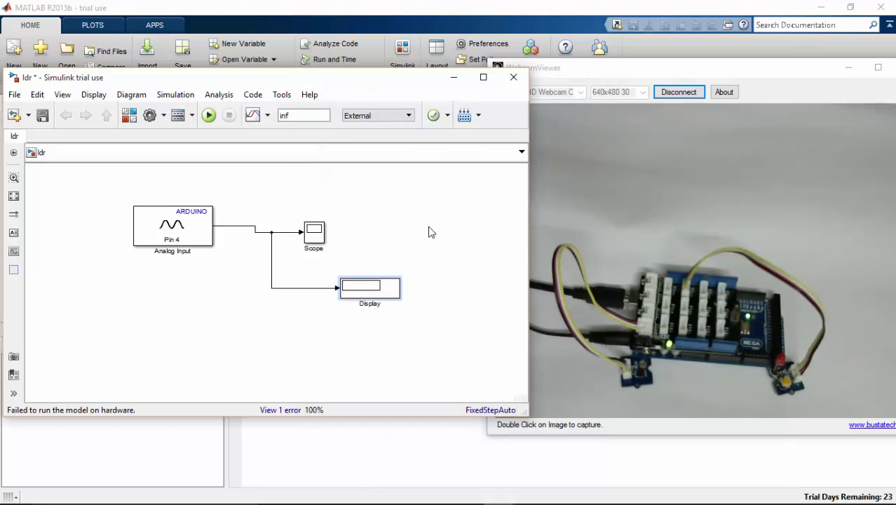
Step: Set the hardware board in the model's target hardware options to Arduino Mega 2560
{"action": "left_click", "coordinate": [283, 95]}
{"action": "mouse_move", "coordinate": [351, 166]}
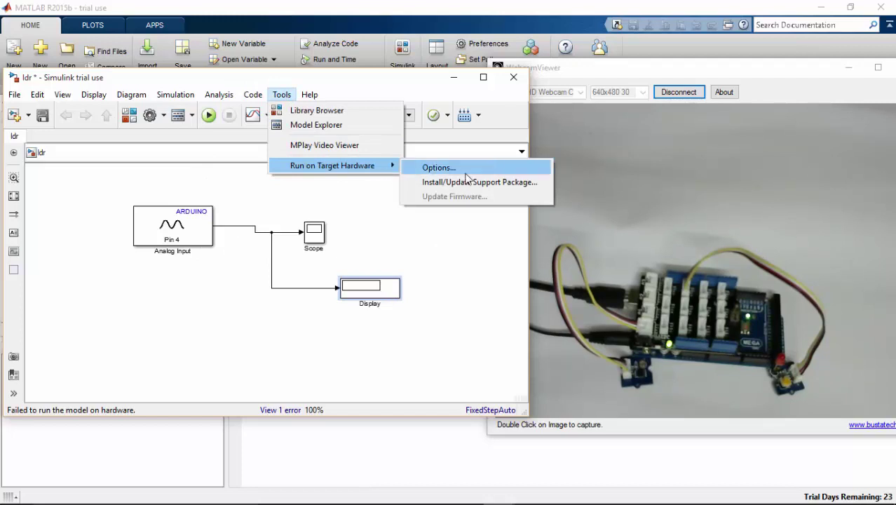
{"action": "left_click", "coordinate": [446, 169]}
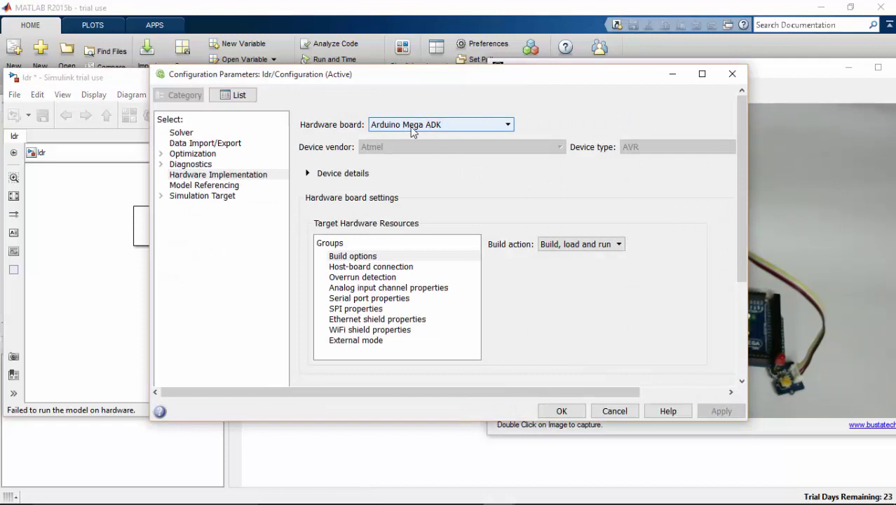
{"action": "left_click", "coordinate": [413, 127]}
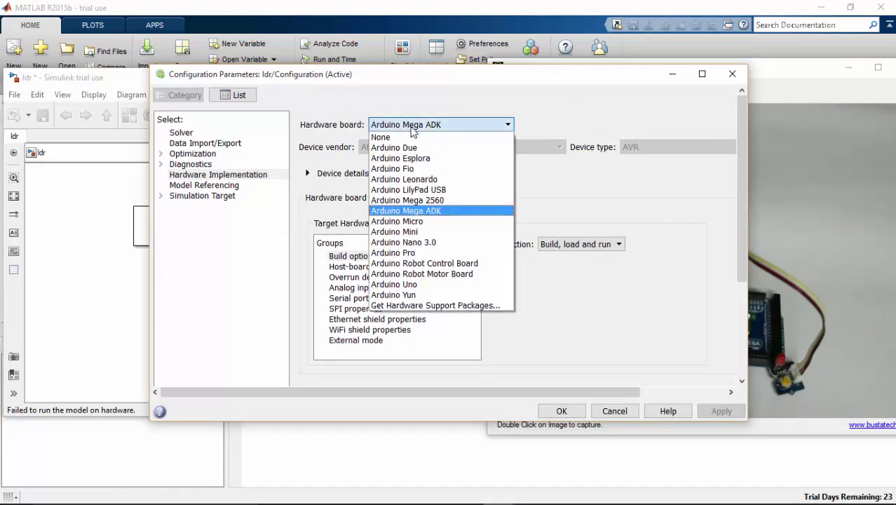
{"action": "left_click", "coordinate": [455, 202]}
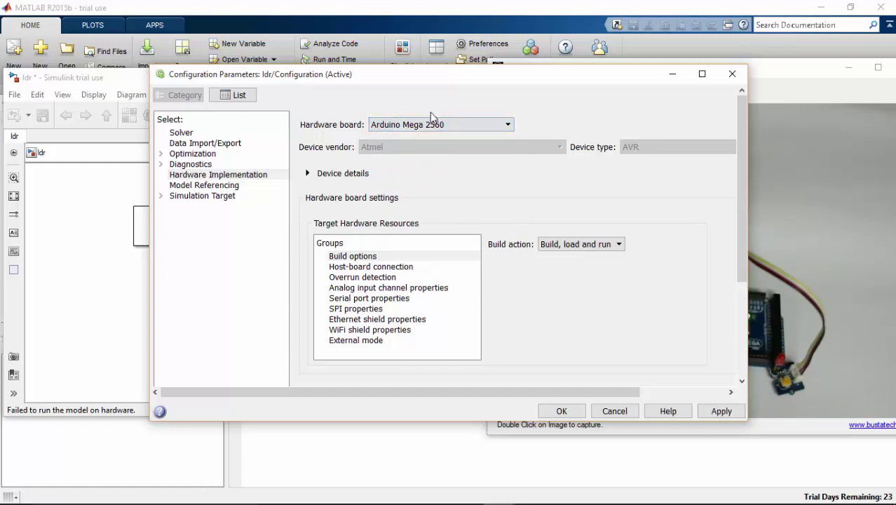
{"action": "left_click", "coordinate": [562, 412]}
Step: Set the Analog Input block to pin number 0 with a sample time of 0.01 and run the model on the hardware
{"action": "left_click", "coordinate": [195, 269]}
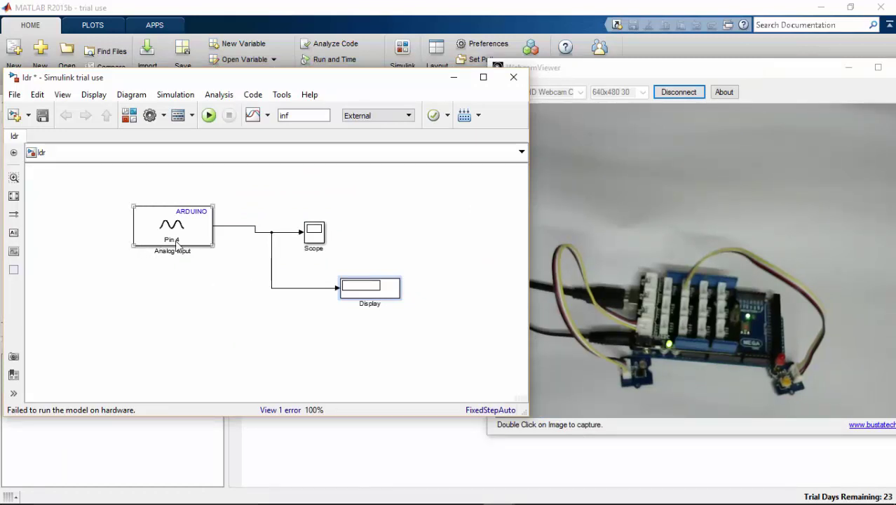
{"action": "double_click", "coordinate": [177, 244]}
{"action": "type", "text": "0"}
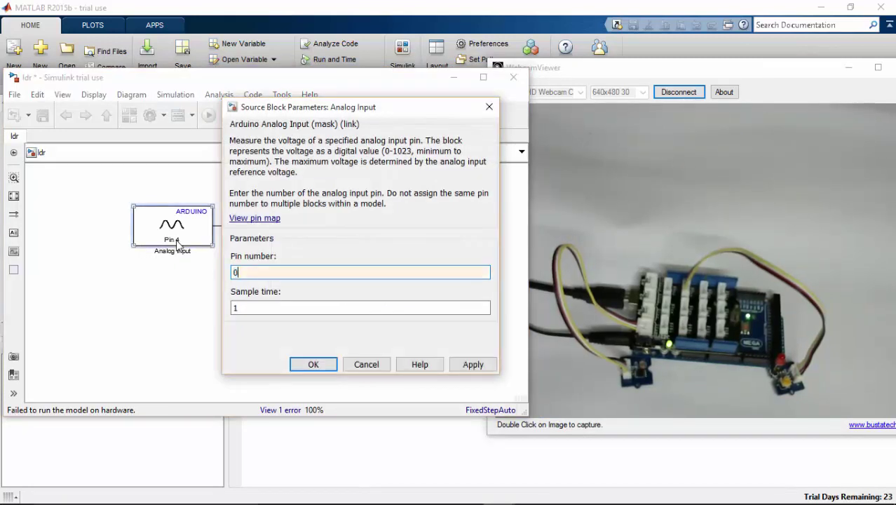
{"action": "double_click", "coordinate": [263, 303]}
{"action": "type", "text": "0"}
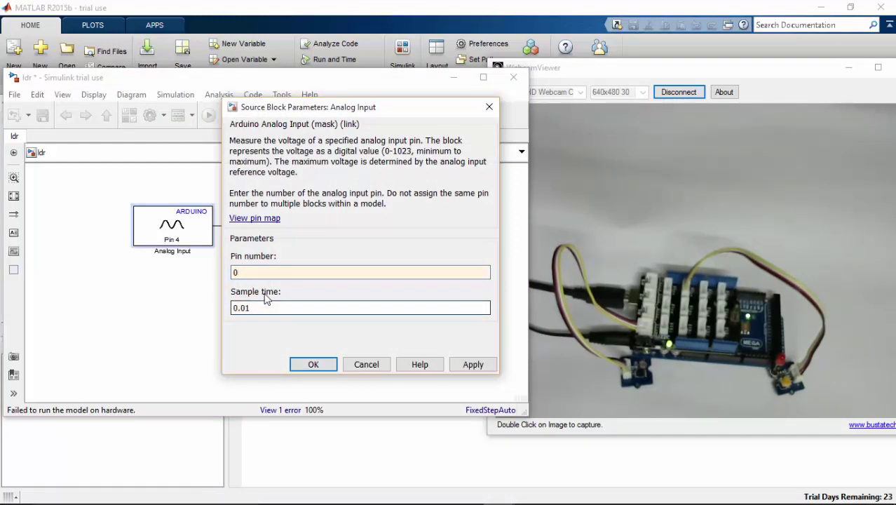
{"action": "left_click", "coordinate": [313, 365]}
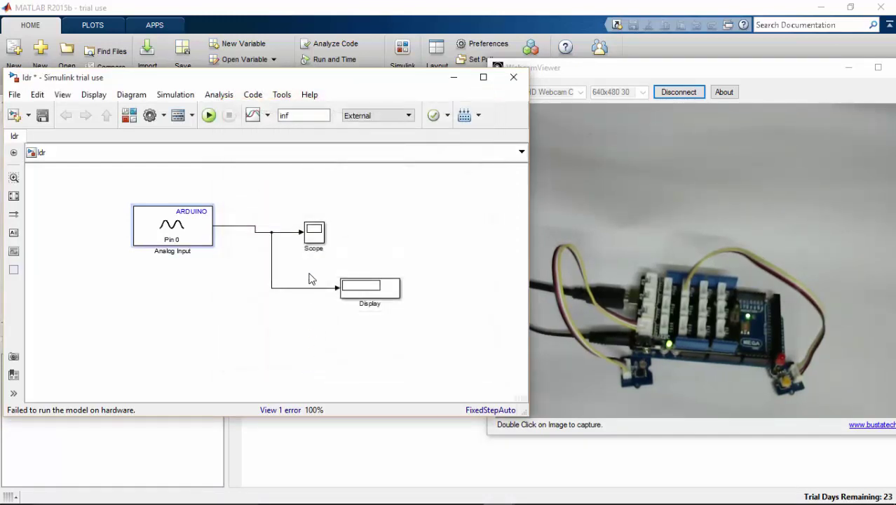
{"action": "left_click", "coordinate": [214, 116]}
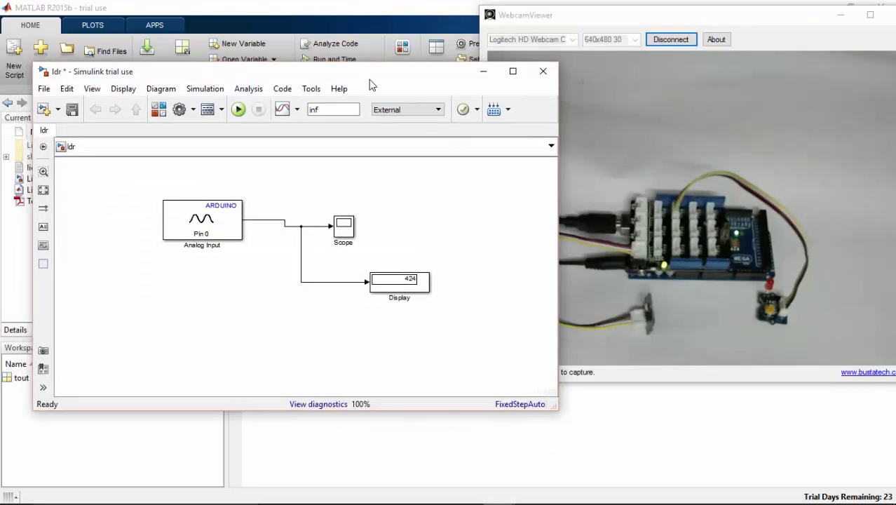
{"action": "left_click_drag", "start_coordinate": [371, 79], "coordinate": [332, 64]}
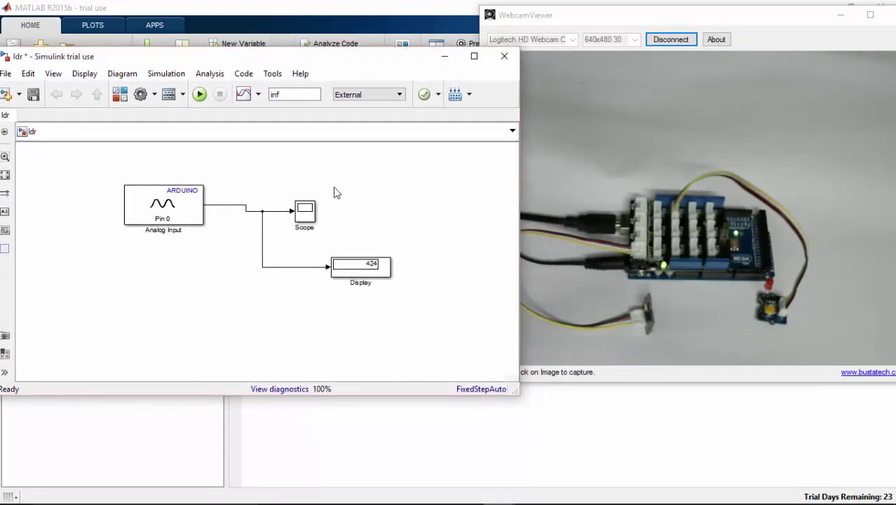
{"action": "left_click", "coordinate": [351, 272]}
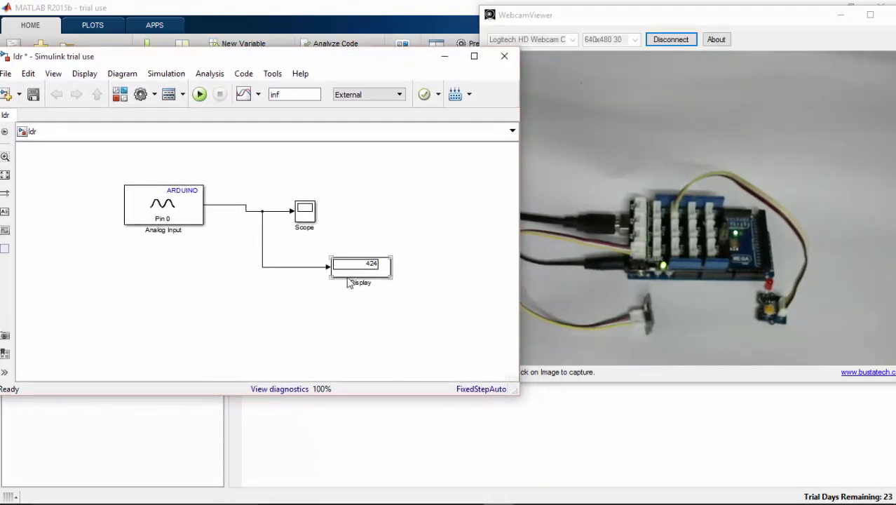
{"action": "left_click", "coordinate": [315, 331]}
{"action": "left_click", "coordinate": [360, 269]}
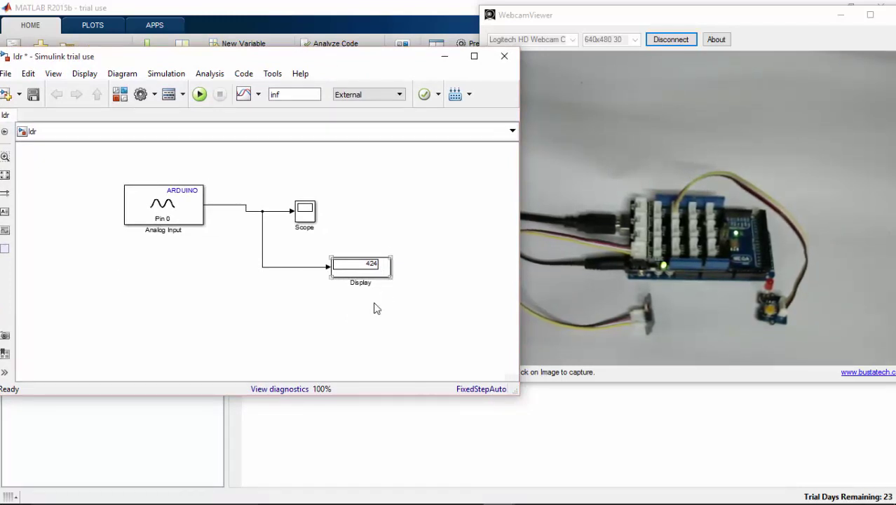
{"action": "left_click", "coordinate": [174, 268]}
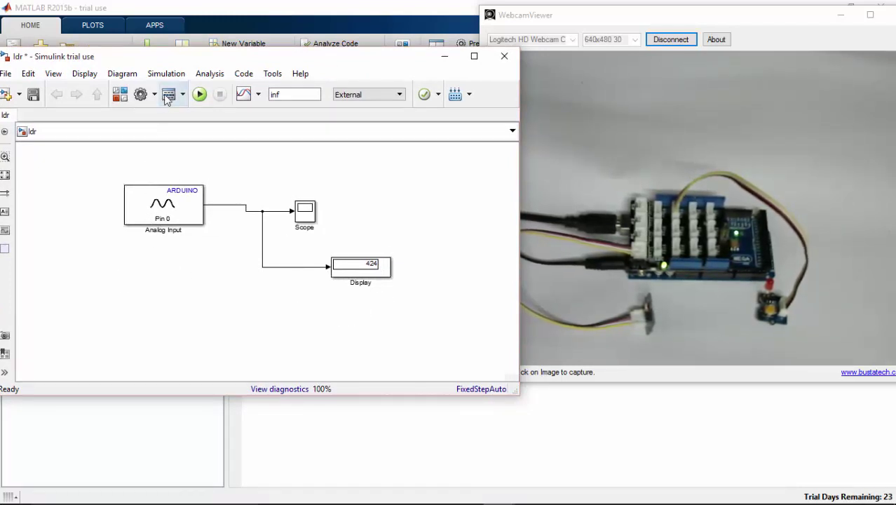
{"action": "left_click_drag", "start_coordinate": [181, 58], "coordinate": [234, 59]}
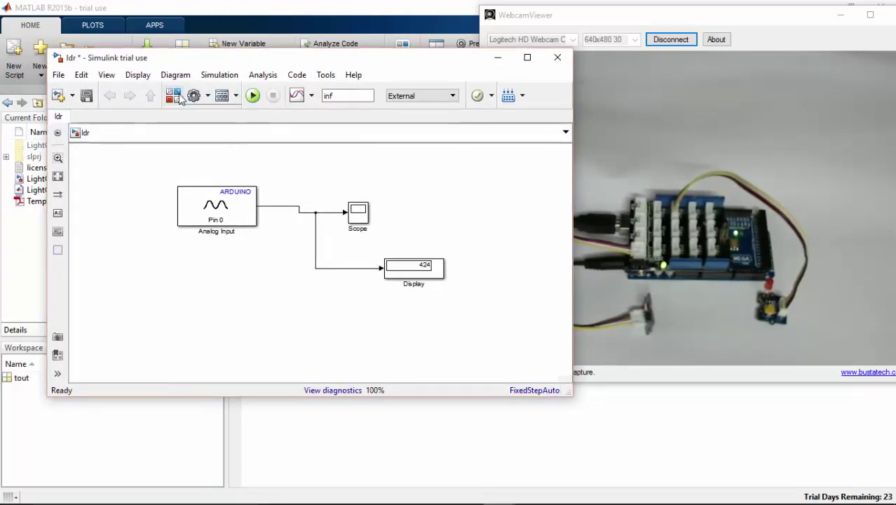
Step: Search the block library for operator, add a Relational Operator block and connect the Analog Input signal to its first input
{"action": "left_click", "coordinate": [175, 96]}
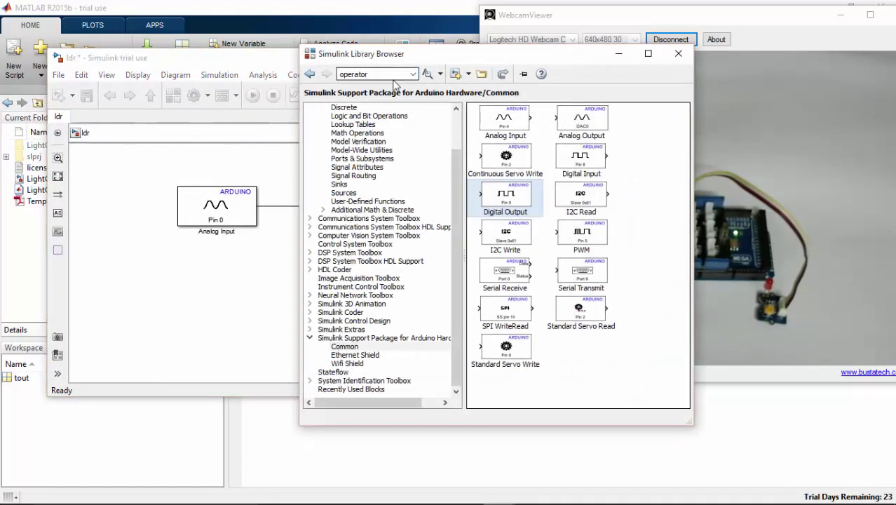
{"action": "double_click", "coordinate": [396, 74]}
{"action": "key", "text": "Return"}
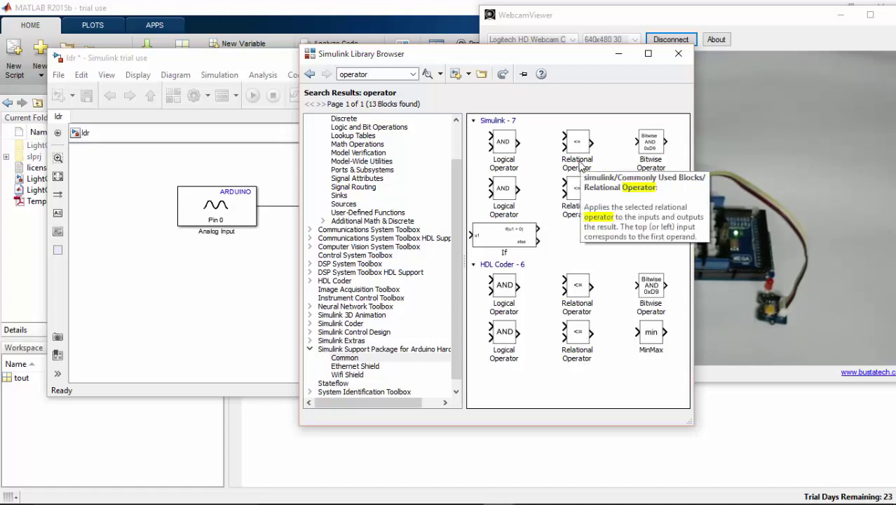
{"action": "left_click_drag", "start_coordinate": [581, 159], "coordinate": [268, 208]}
{"action": "left_click", "coordinate": [200, 277]}
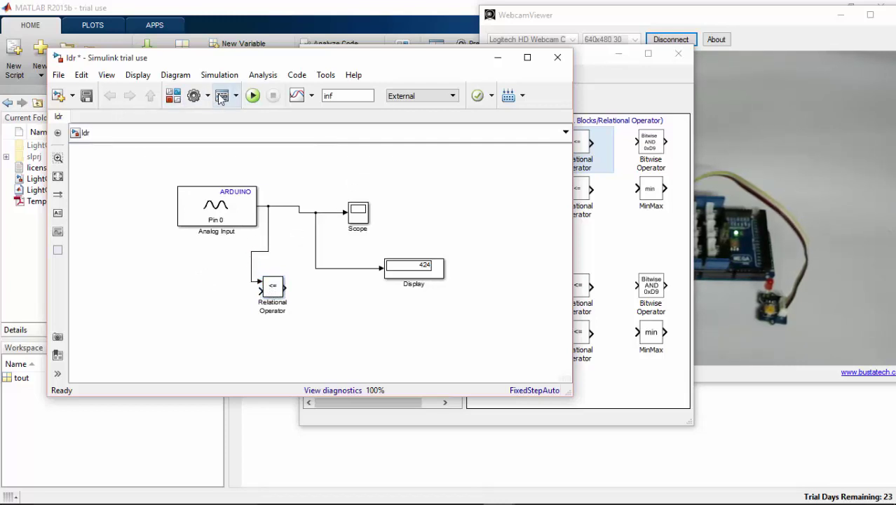
Step: Add a Constant block from the Sources library and connect it to the Relational Operator's second input
{"action": "left_click", "coordinate": [173, 95]}
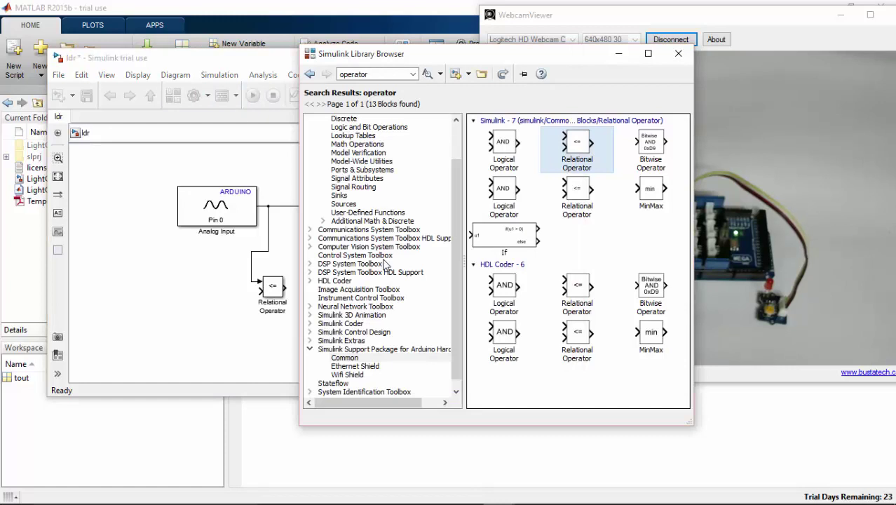
{"action": "left_click", "coordinate": [348, 203]}
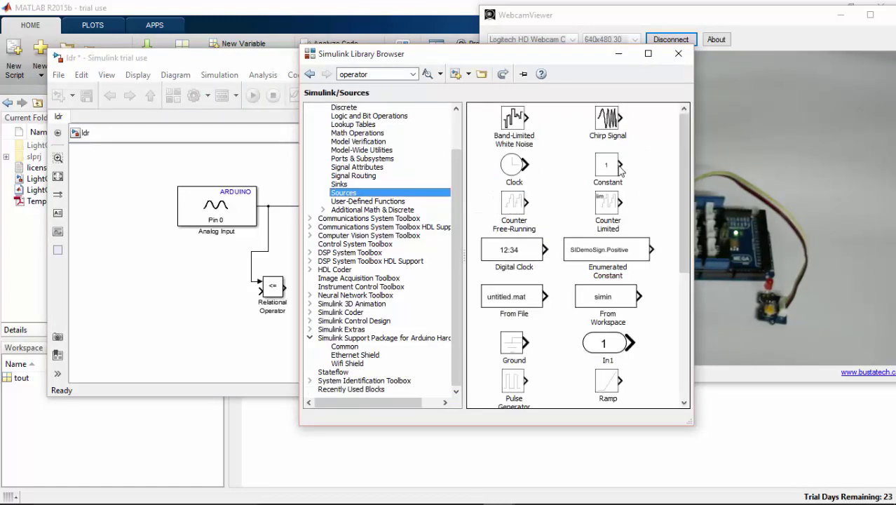
{"action": "left_click_drag", "start_coordinate": [617, 167], "coordinate": [213, 303]}
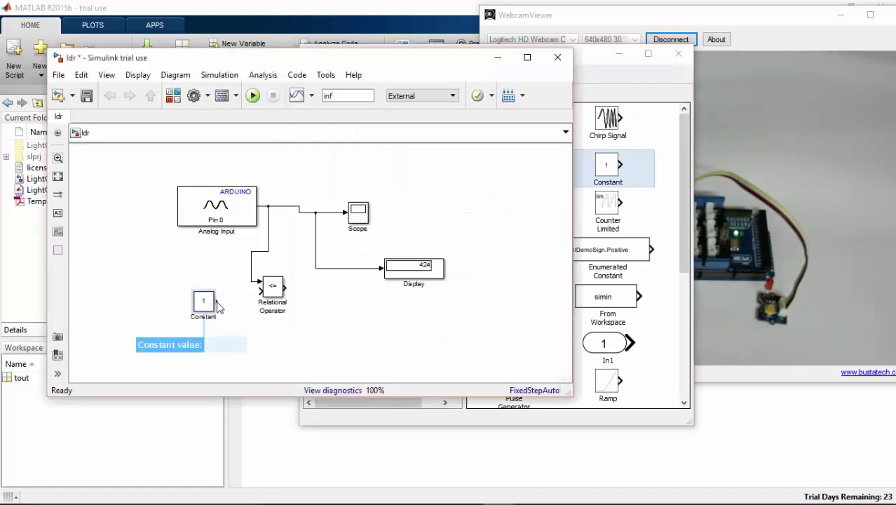
{"action": "left_click_drag", "start_coordinate": [218, 300], "coordinate": [259, 292]}
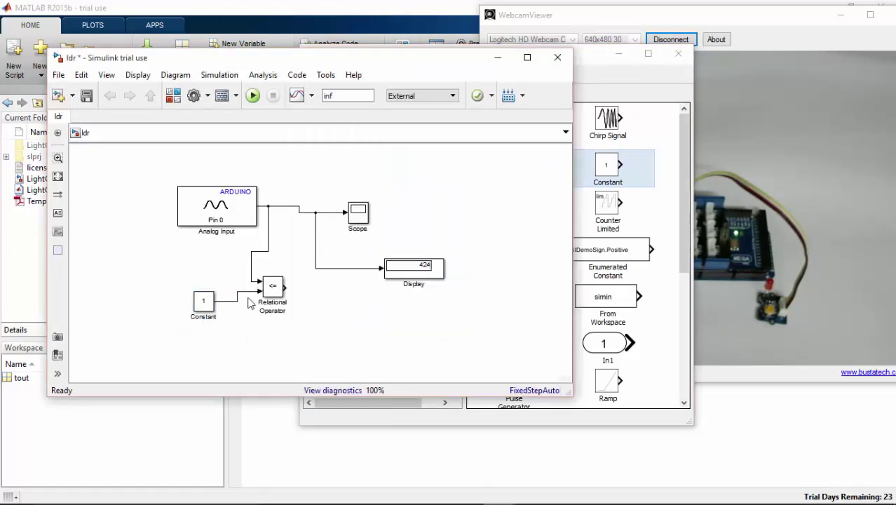
Step: Set the Constant block's value to 500
{"action": "double_click", "coordinate": [204, 302]}
{"action": "type", "text": "5"}
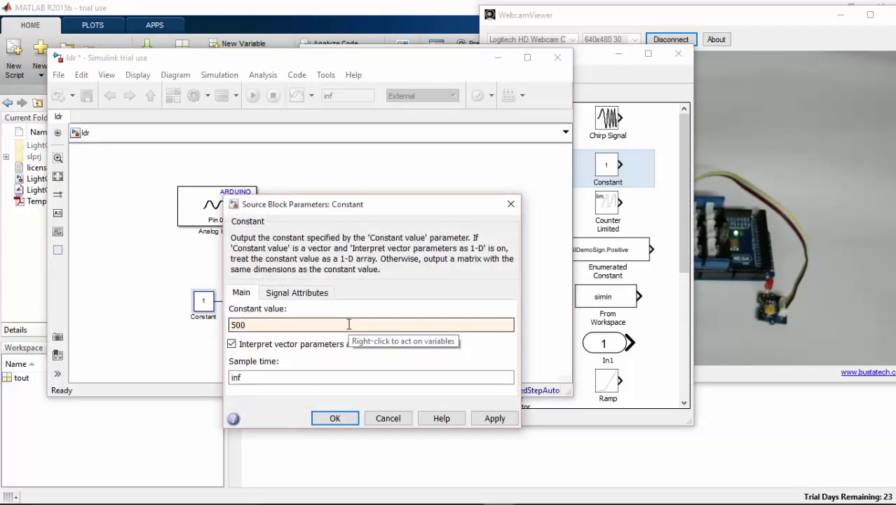
{"action": "type", "text": "00"}
{"action": "left_click", "coordinate": [335, 418]}
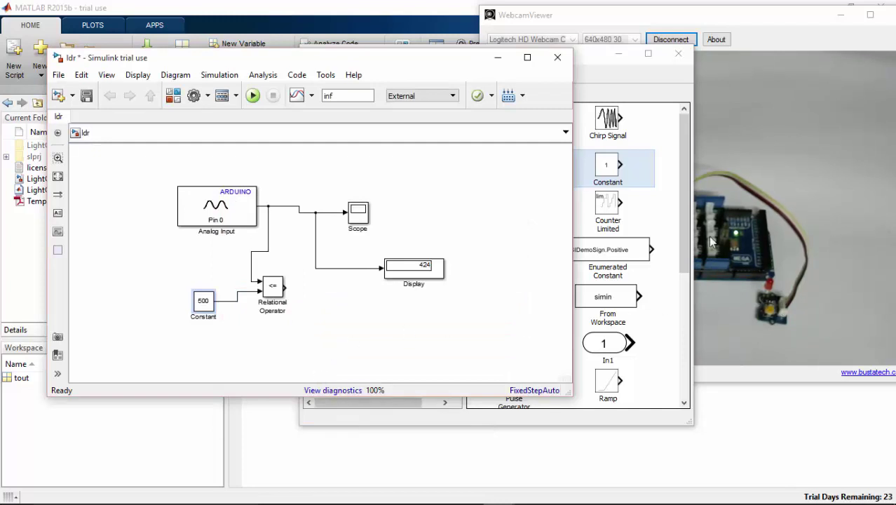
Step: Add a Digital Output block from the Arduino support package's Common library and connect the Relational Operator's output to it
{"action": "left_click", "coordinate": [587, 58]}
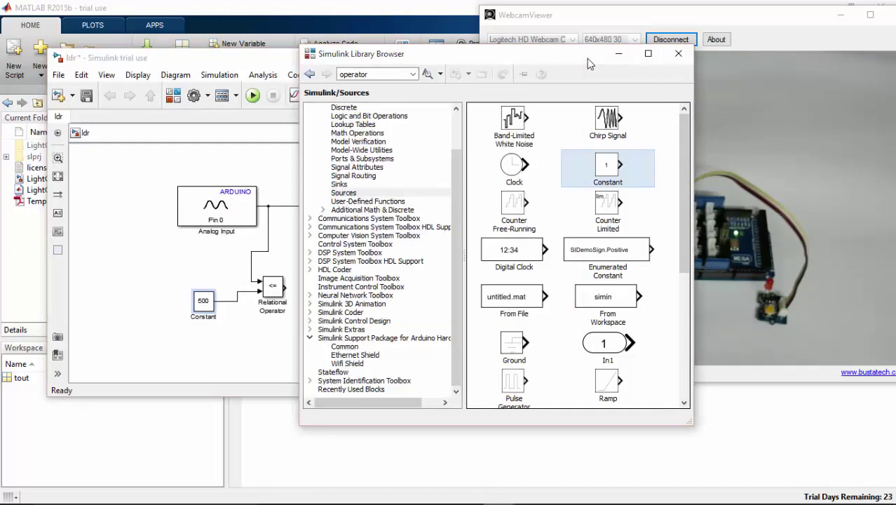
{"action": "left_click", "coordinate": [413, 337]}
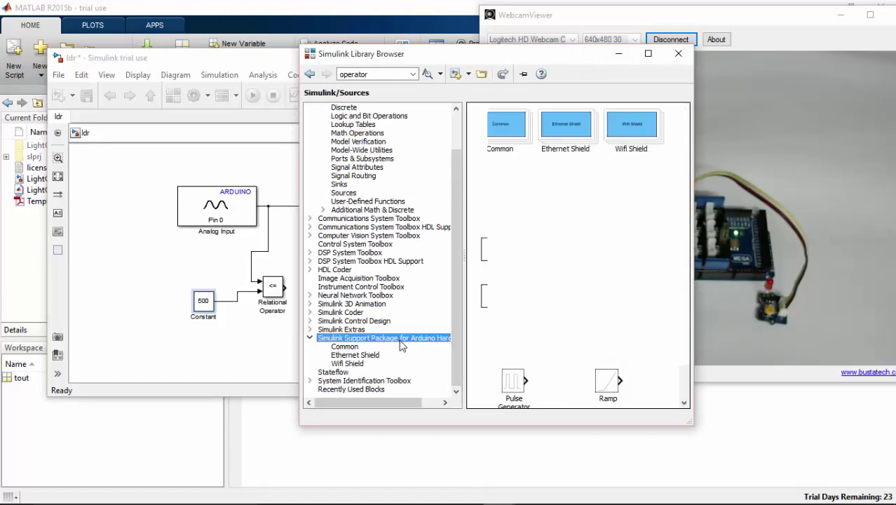
{"action": "double_click", "coordinate": [520, 129]}
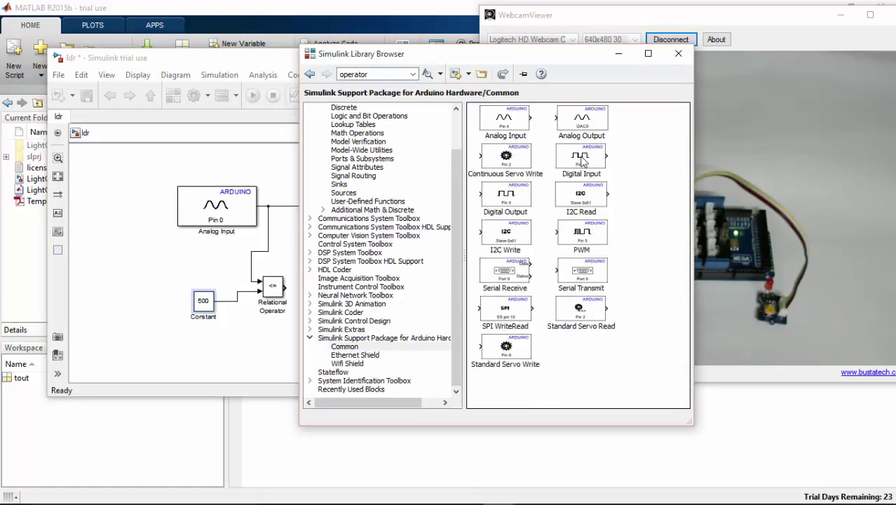
{"action": "left_click_drag", "start_coordinate": [516, 216], "coordinate": [450, 337]}
{"action": "left_click_drag", "start_coordinate": [286, 286], "coordinate": [392, 332]}
{"action": "left_click", "coordinate": [409, 347]}
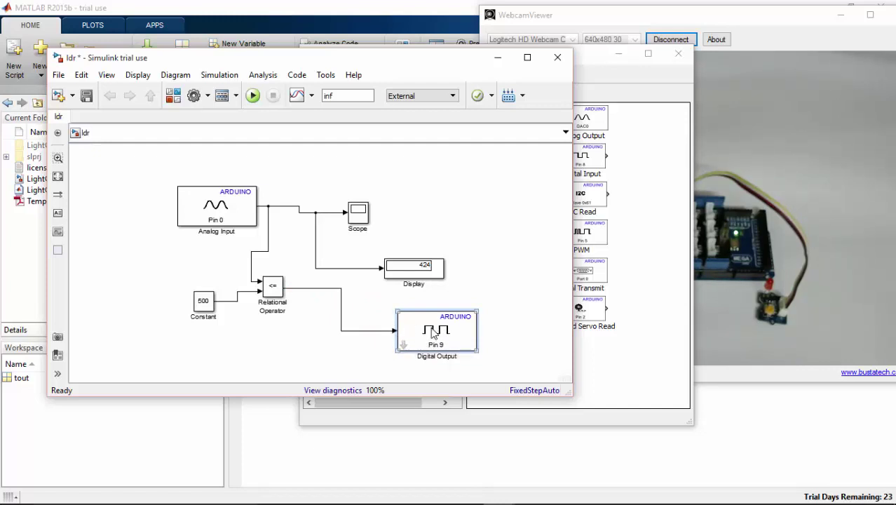
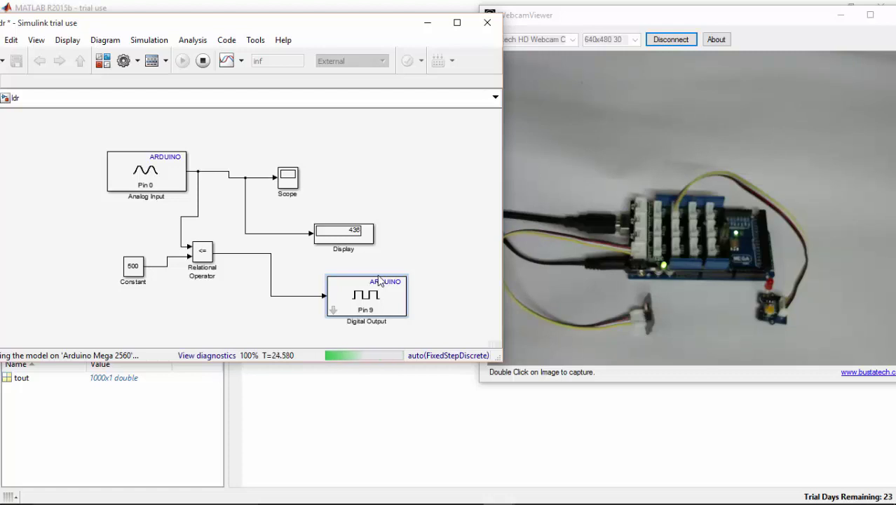
Step: Stop the running model and rerun it on the hardware with the Digital Output block set to pin number 3
{"action": "left_click", "coordinate": [202, 62]}
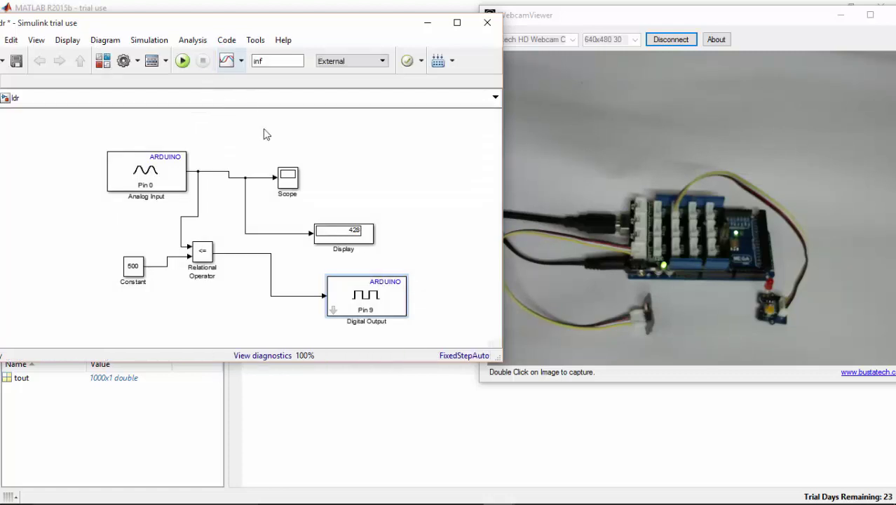
{"action": "double_click", "coordinate": [365, 315]}
{"action": "type", "text": "3"}
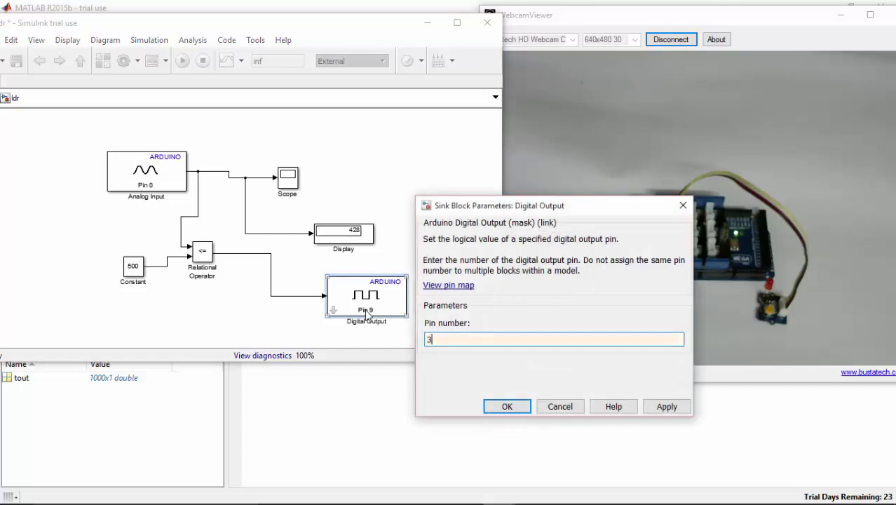
{"action": "left_click", "coordinate": [507, 407]}
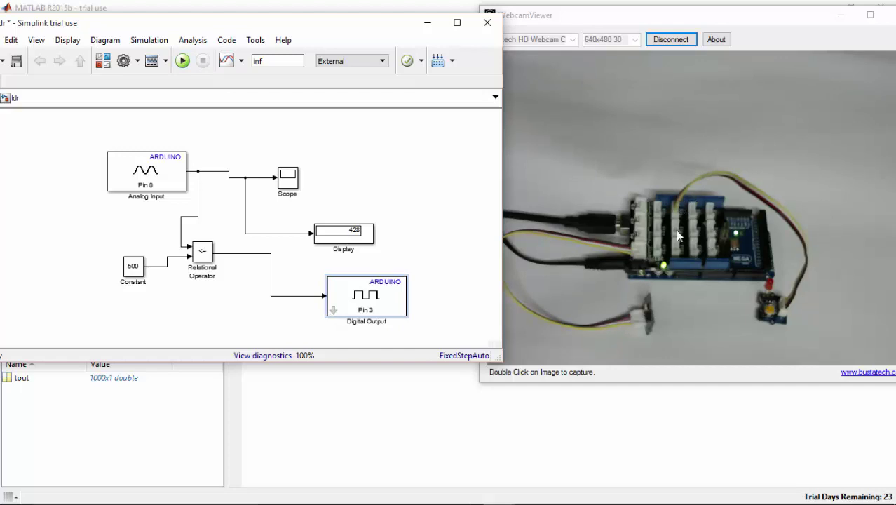
{"action": "left_click", "coordinate": [182, 61]}
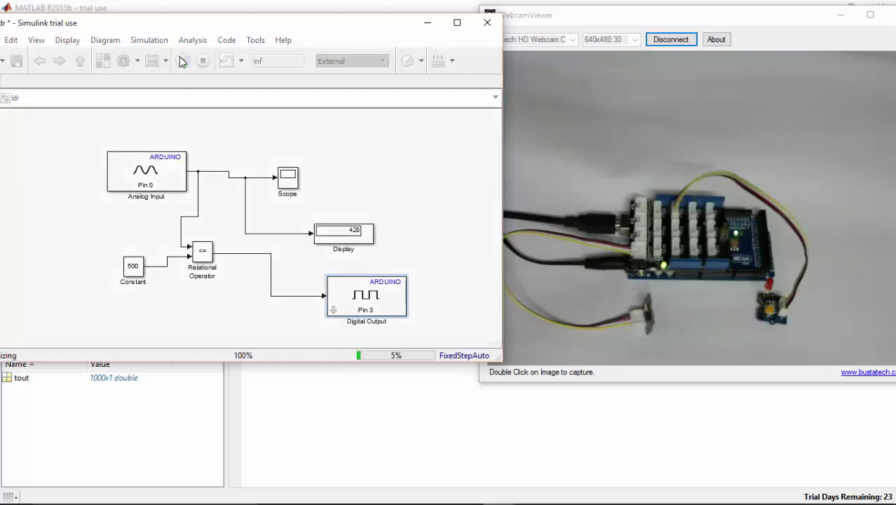